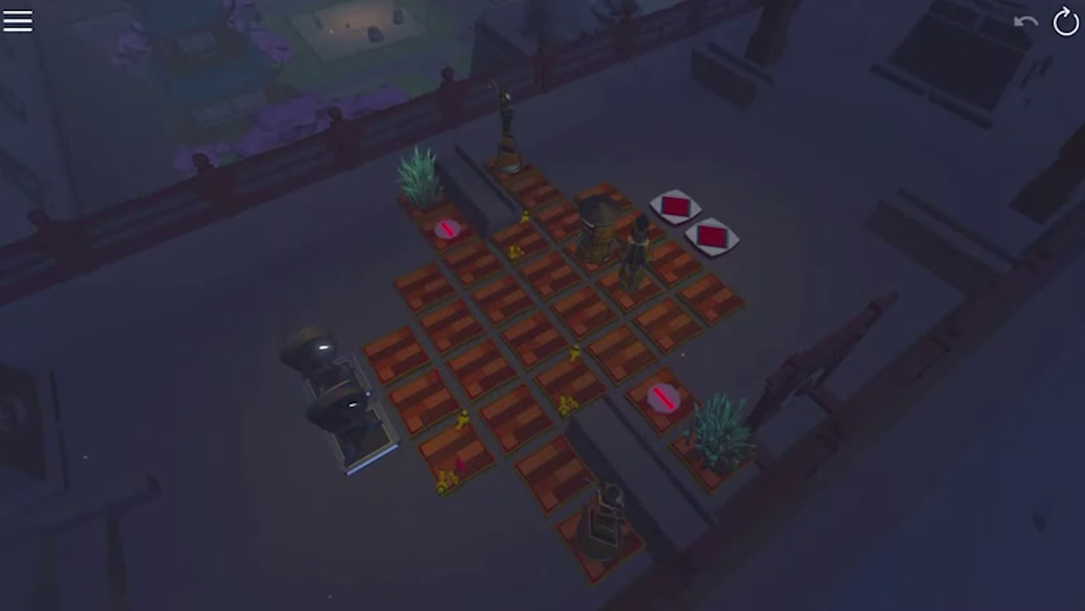
pyautogui.click(460, 462)
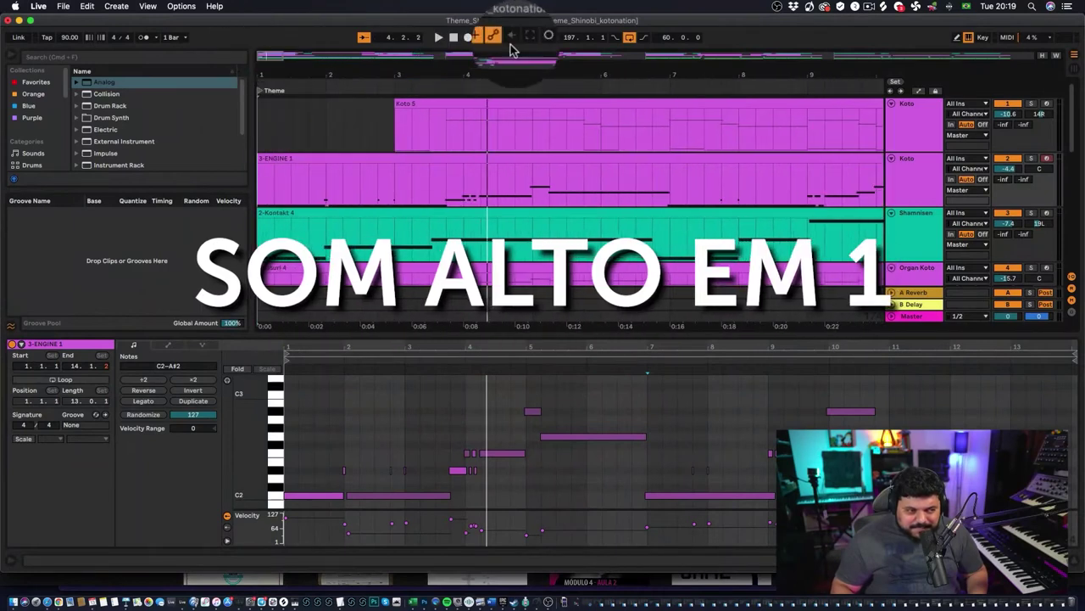
# Step: Play back the Theme section and zoom the arrangement timeline in on its opening bars
pyautogui.click(439, 38)
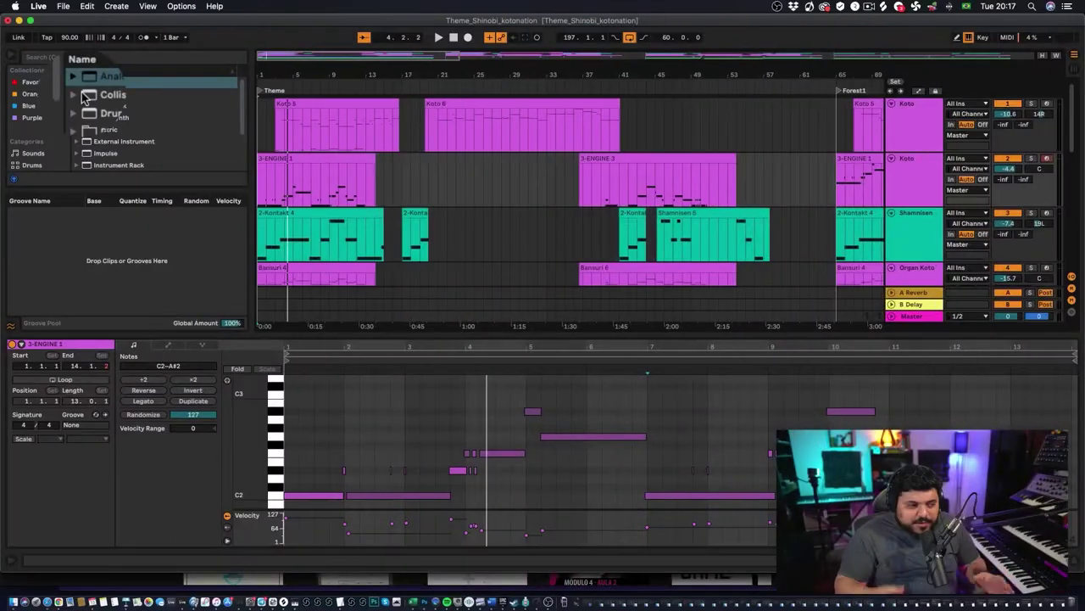
pyautogui.moveTo(291, 76); pyautogui.dragTo(291, 34)
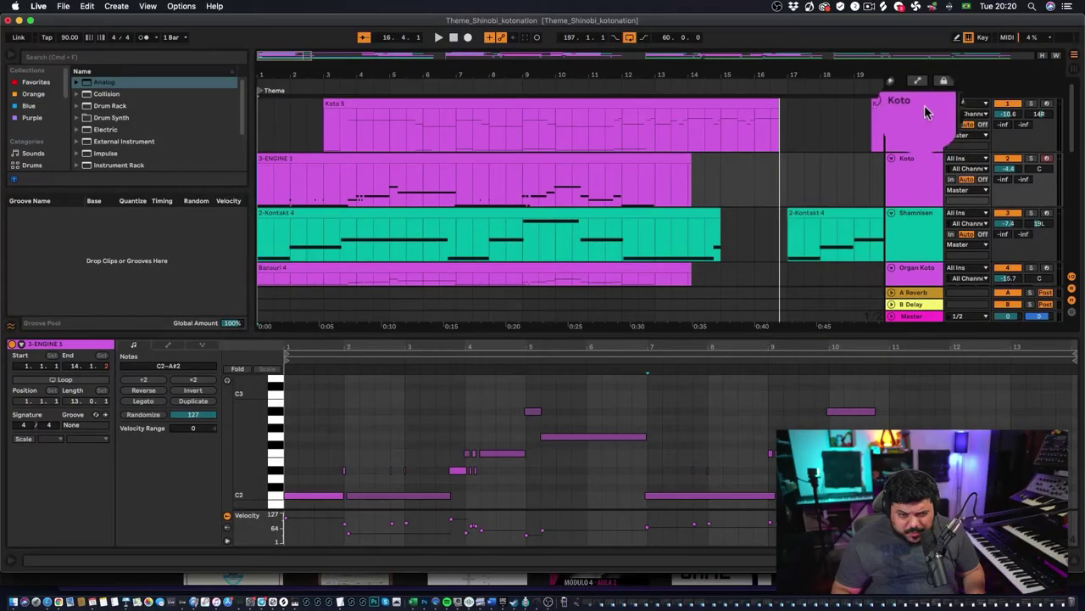
# Step: Open the Kontakt instrument on the first Koto track and show the Koto patch's main page
pyautogui.click(917, 118)
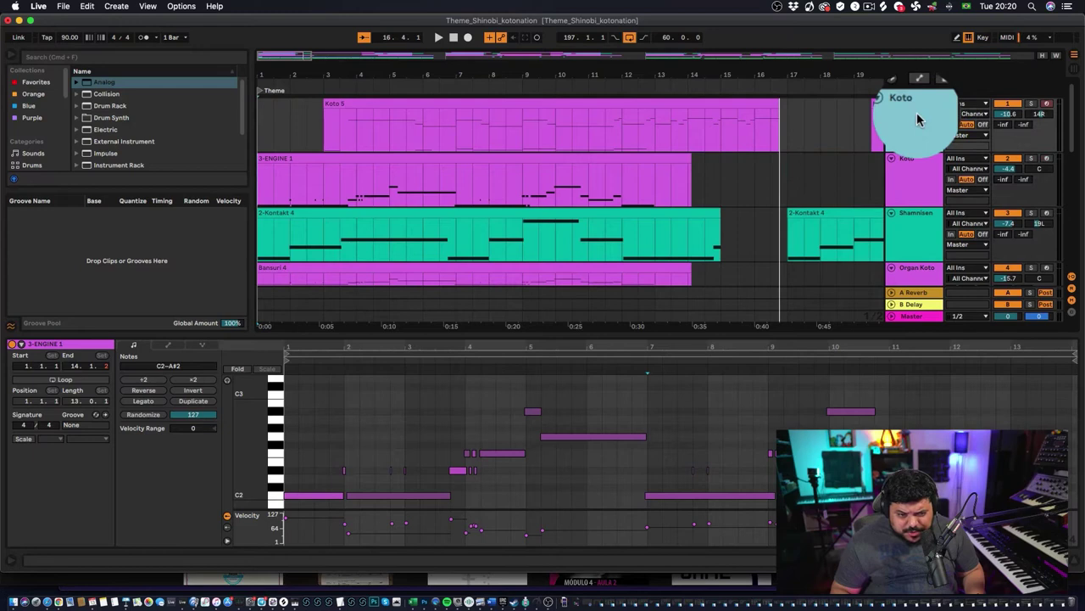
pyautogui.click(61, 431)
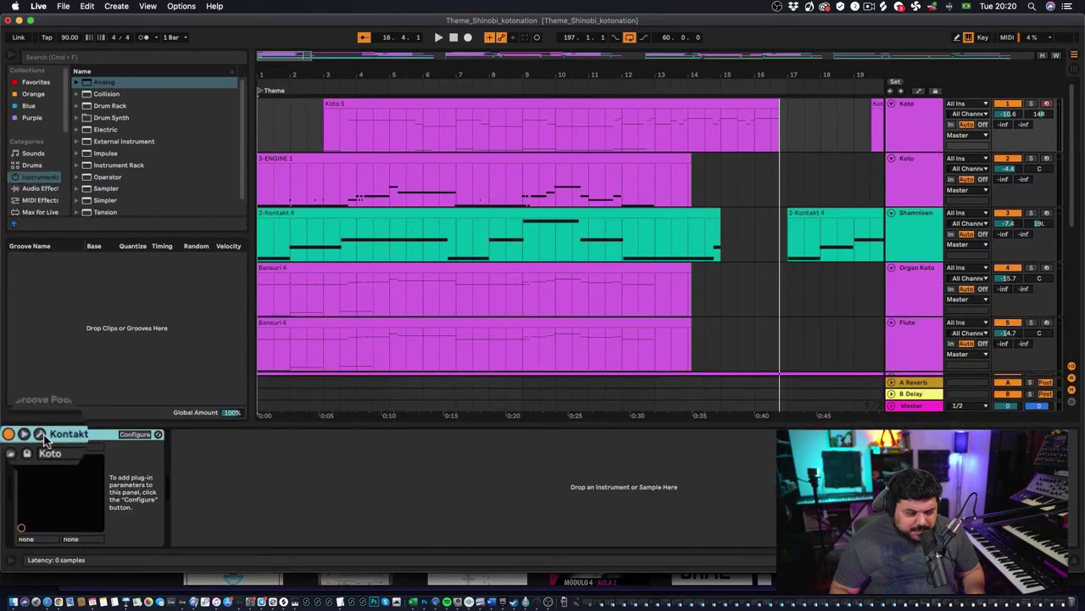
pyautogui.click(40, 434)
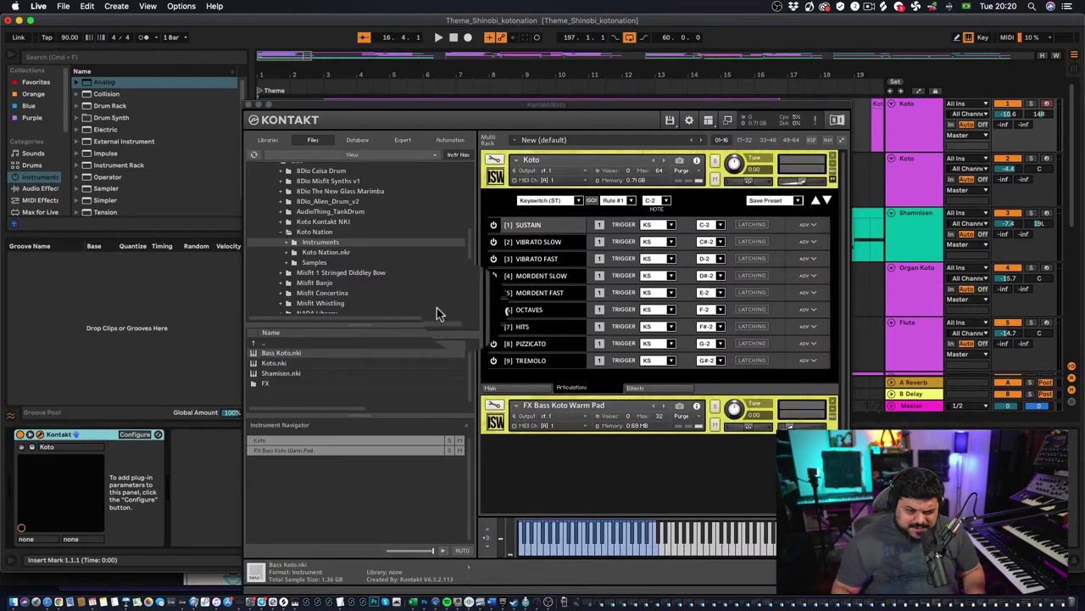
pyautogui.click(490, 388)
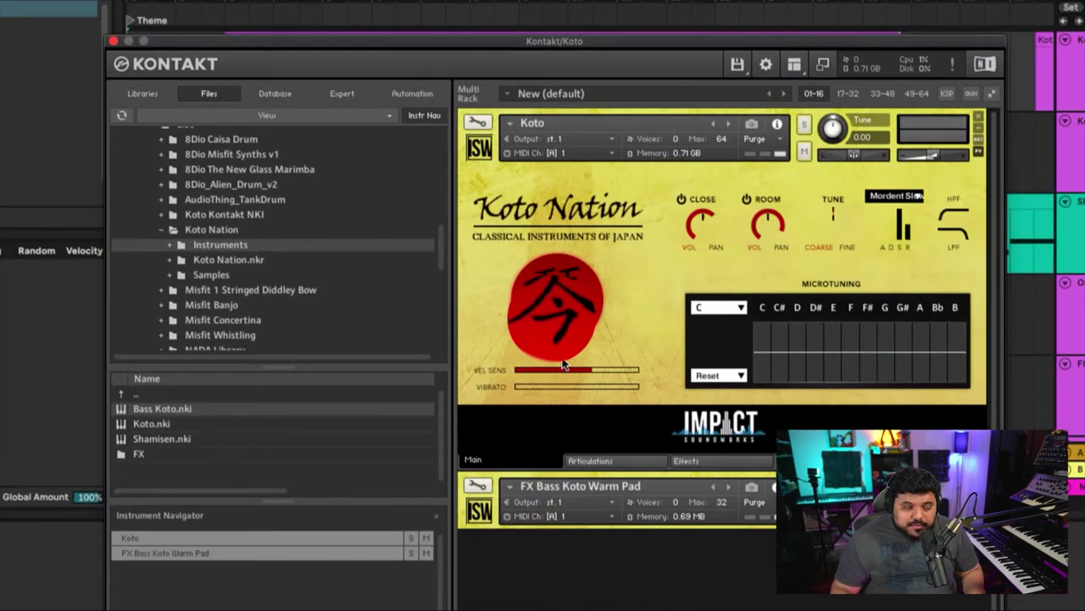
# Step: Look through the FX patches in Koto Nation's Instruments folder and return to the parent folder
pyautogui.click(173, 246)
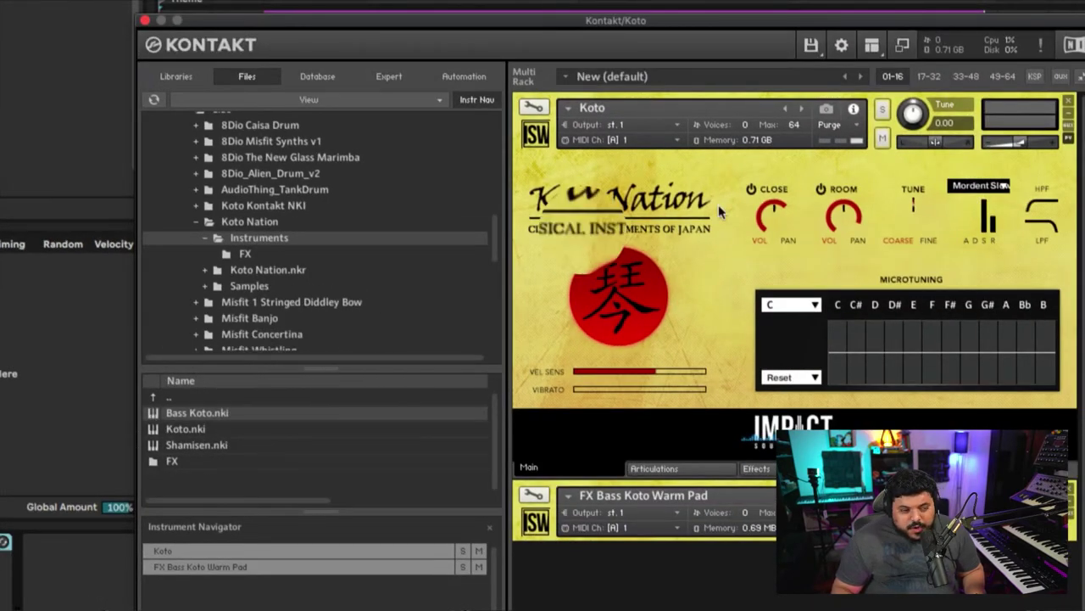
pyautogui.doubleClick(172, 461)
pyautogui.scroll(-2, 274, 445)
pyautogui.scroll(2, 272, 454)
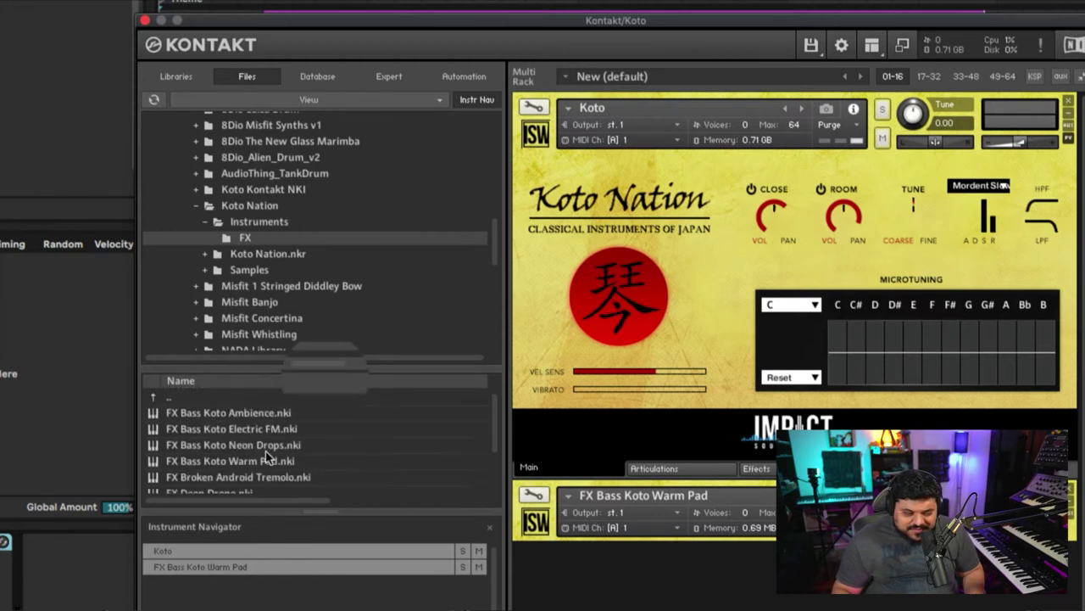
pyautogui.scroll(-2, 266, 458)
pyautogui.scroll(2, 254, 449)
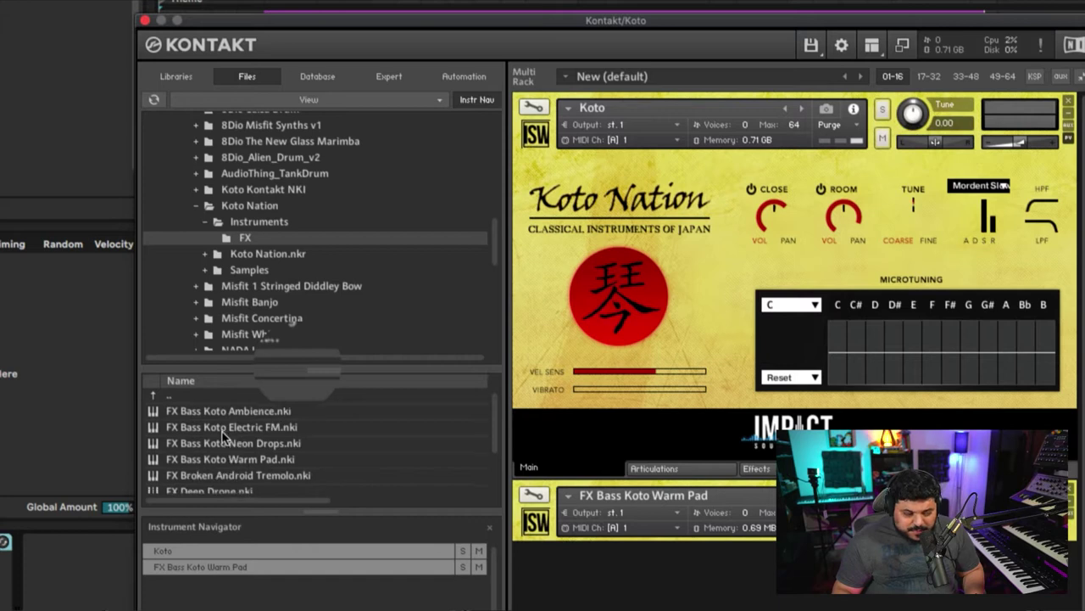
pyautogui.scroll(-2, 225, 437)
pyautogui.scroll(3, 225, 437)
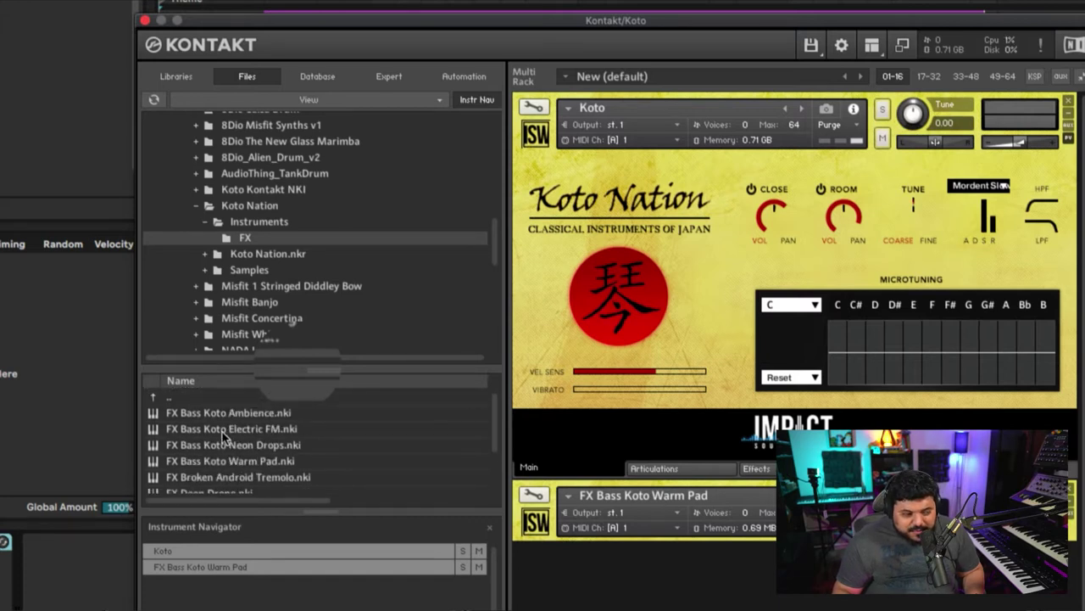
pyautogui.doubleClick(172, 398)
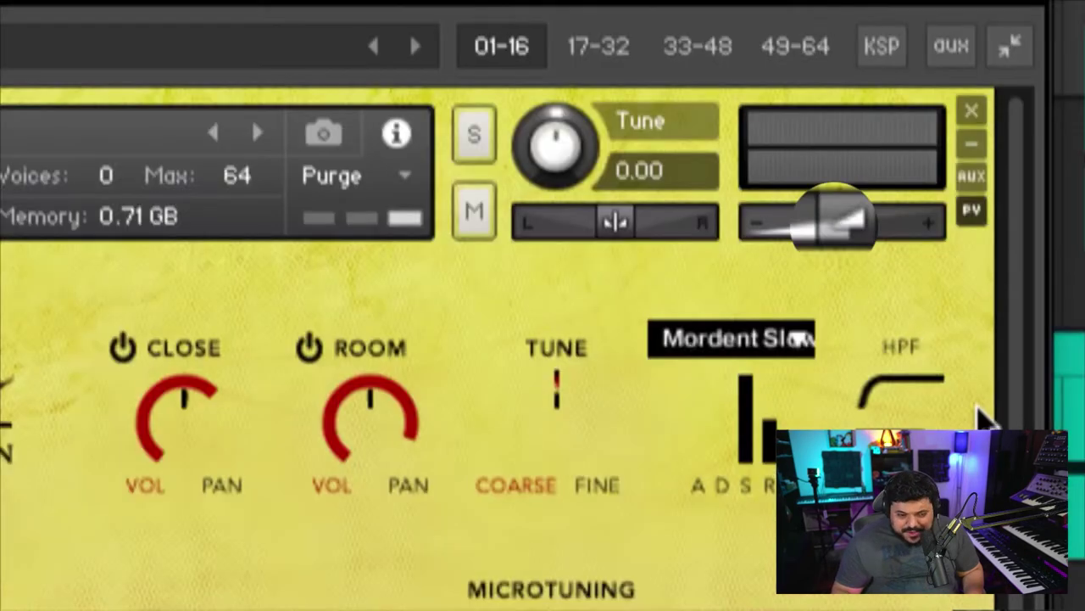
# Step: Set the envelope's articulation to Vibrato Slow and view the Koto patch's articulations and effects pages
pyautogui.click(742, 336)
pyautogui.click(720, 438)
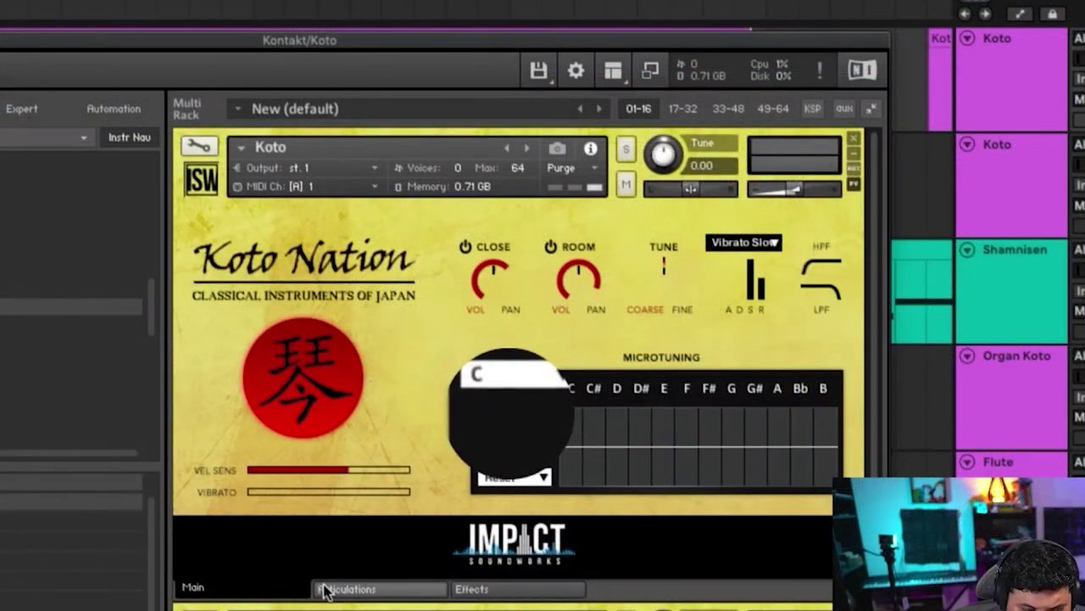
pyautogui.click(326, 589)
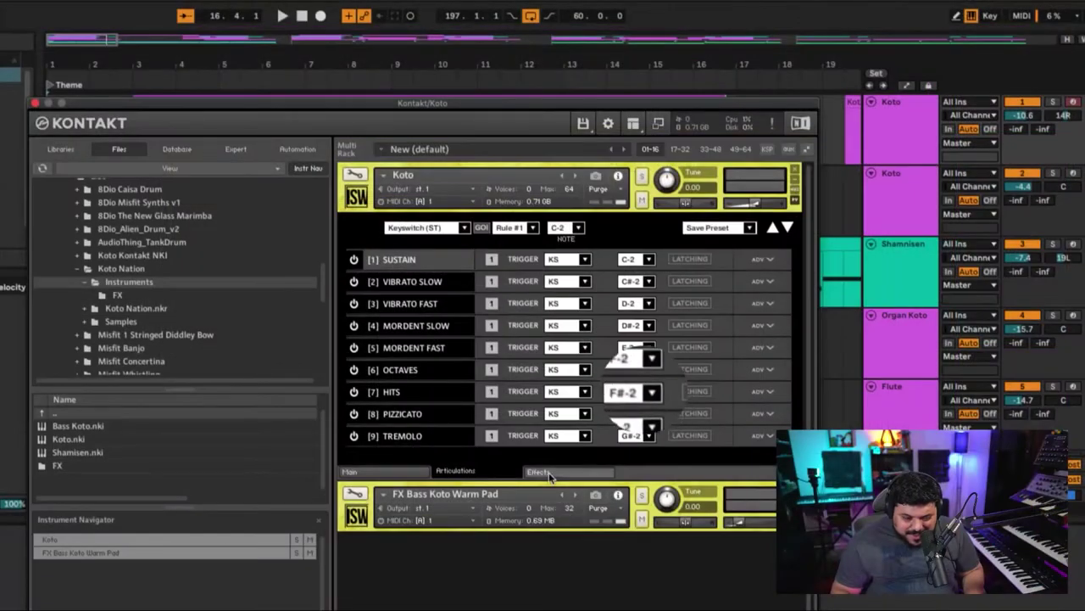
pyautogui.click(473, 589)
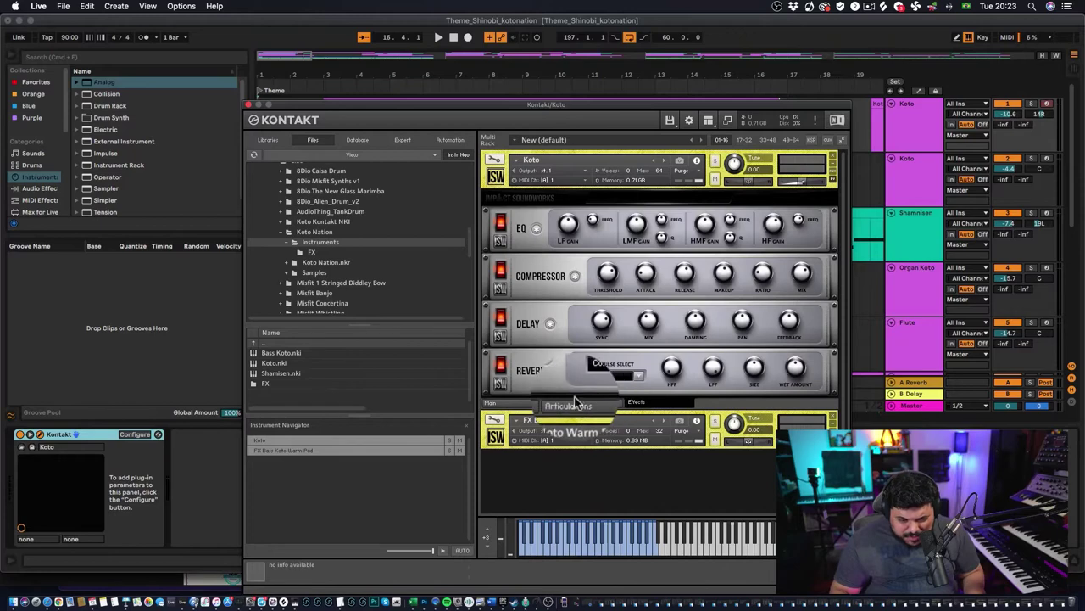
# Step: Examine the Koto patch's keyswitch note and articulation rule options, plus its sample groups and mapping in the instrument editor
pyautogui.click(574, 402)
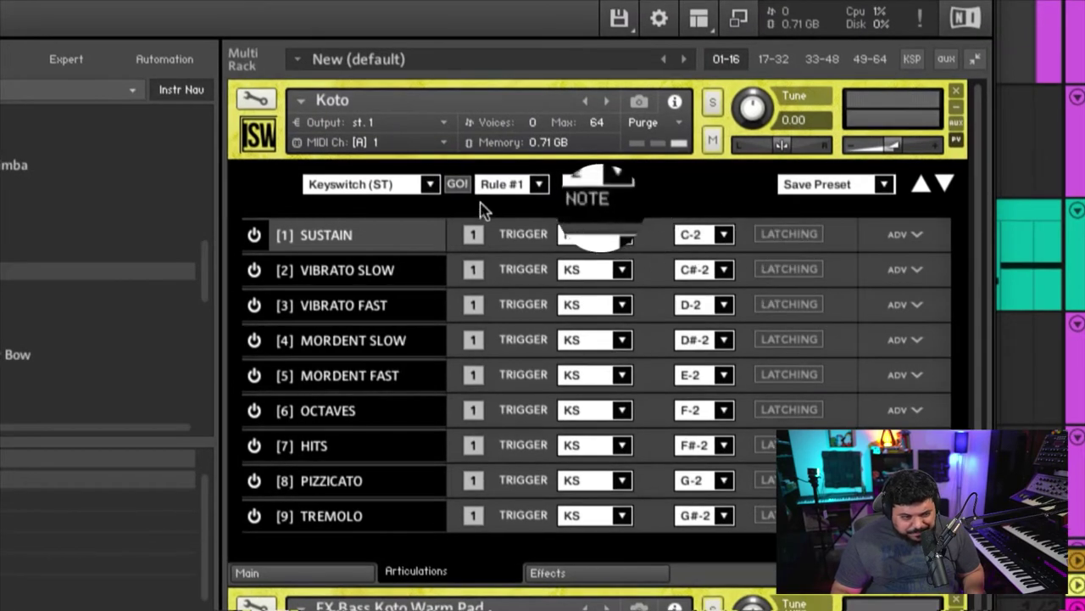
pyautogui.click(572, 193)
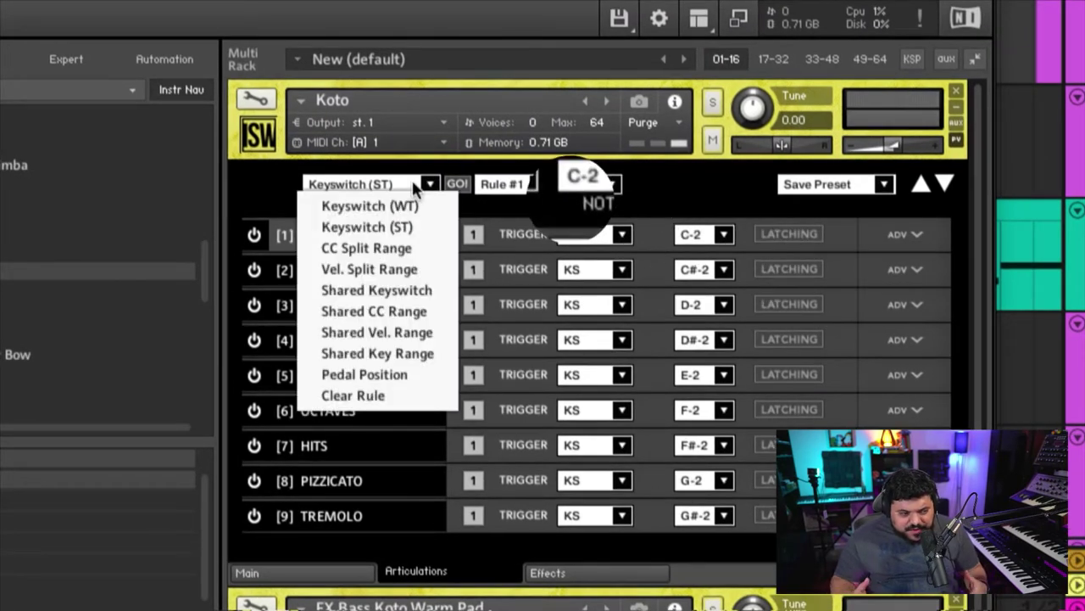
pyautogui.click(415, 189)
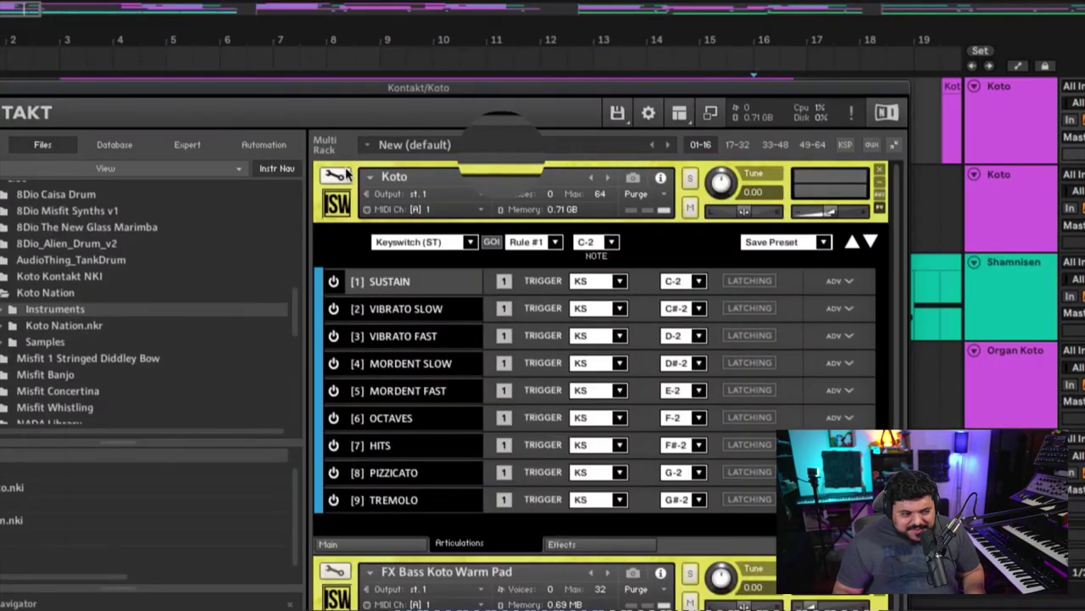
pyautogui.click(494, 156)
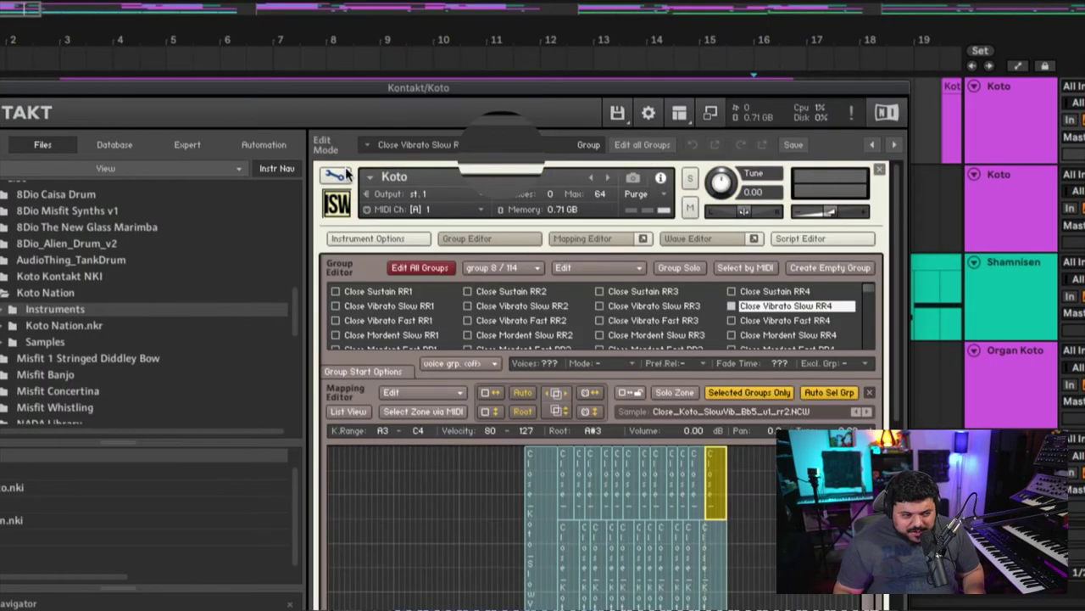
pyautogui.click(343, 173)
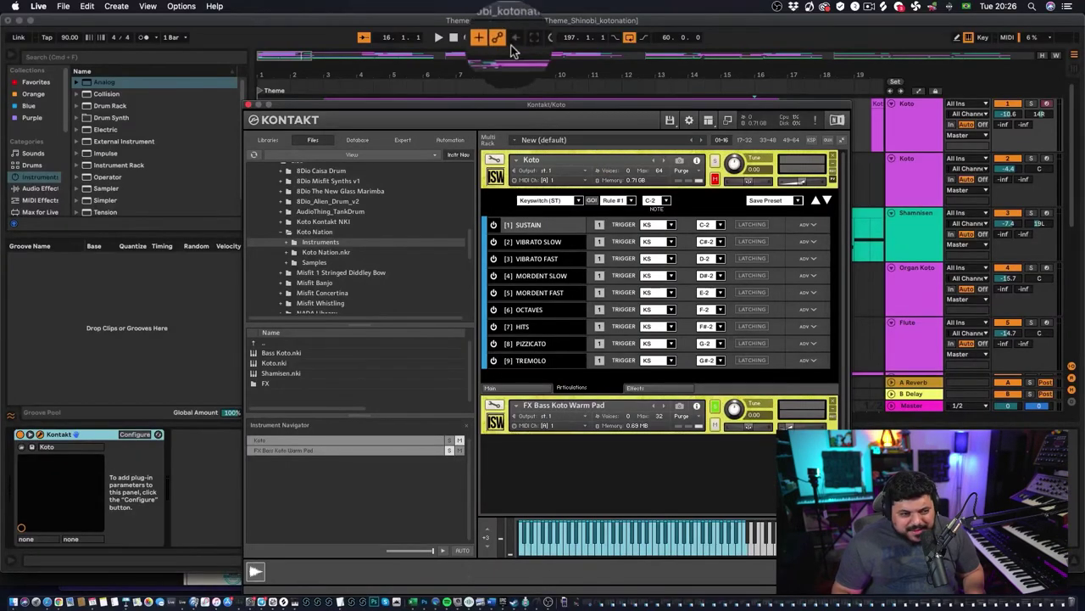
# Step: Audition the first Koto track in solo from the start of the song, moving the Kontakt window aside, and stop playback
pyautogui.click(454, 43)
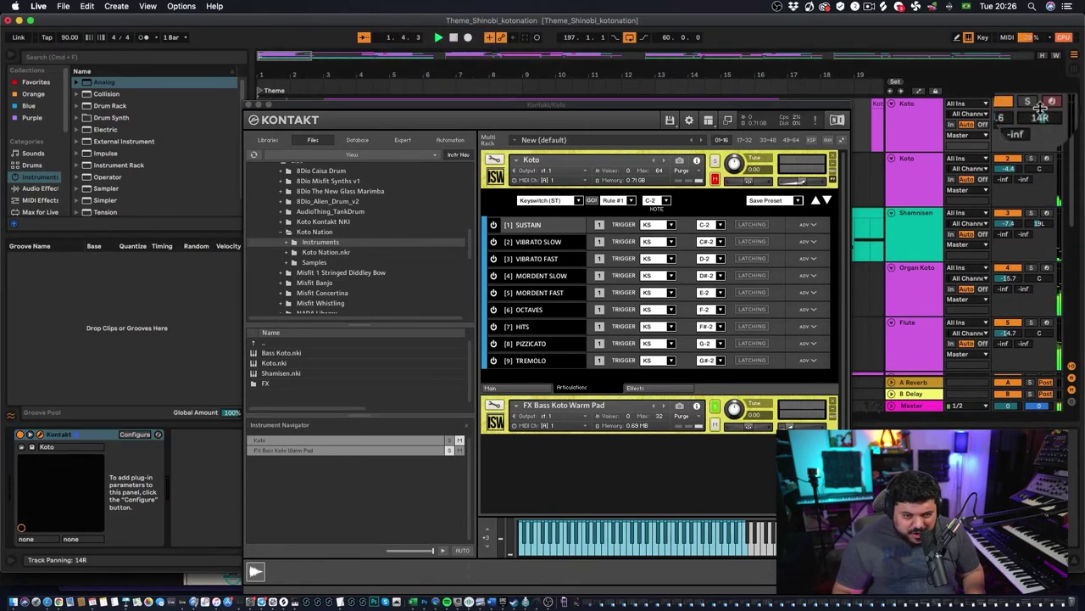
pyautogui.moveTo(347, 105); pyautogui.dragTo(296, 109)
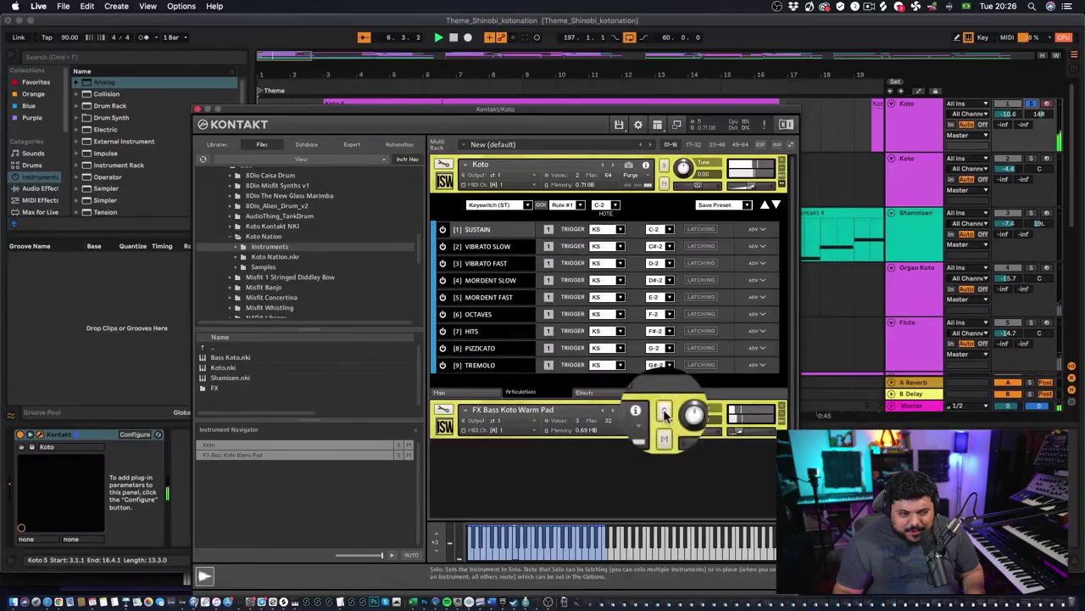
pyautogui.click(454, 51)
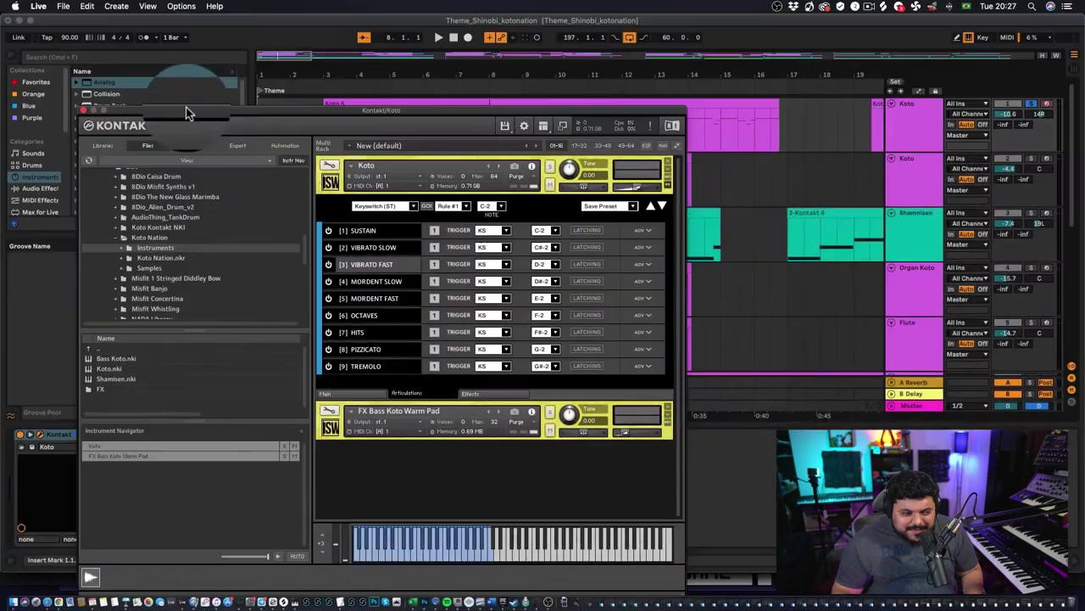
# Step: Examine the keyswitch notes in the Koto 5 clip beside the Kontakt window and close that window
pyautogui.moveTo(187, 111); pyautogui.dragTo(399, 268)
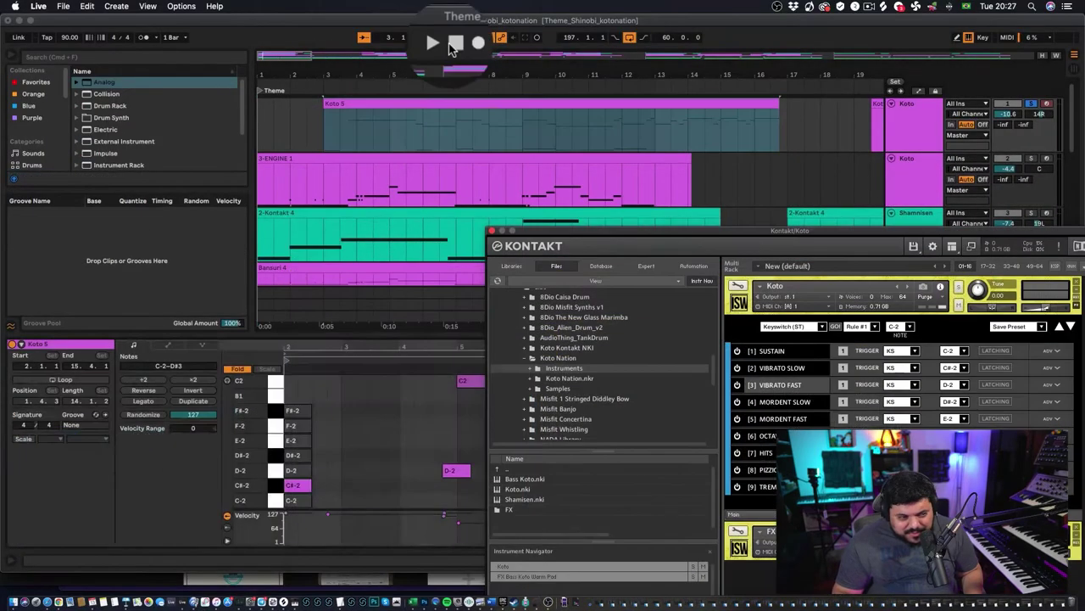
pyautogui.click(452, 40)
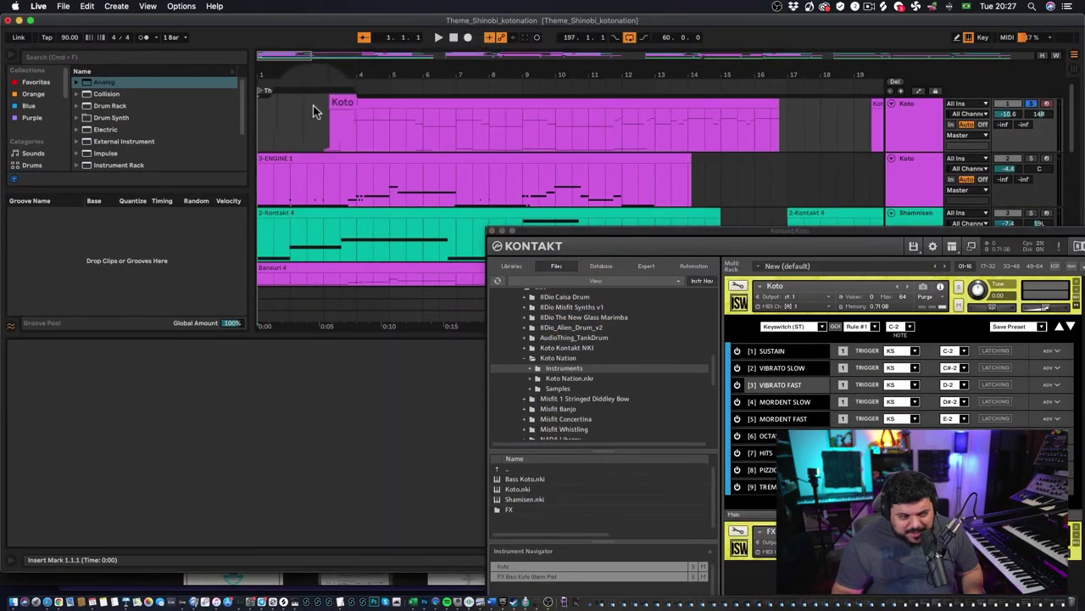
pyautogui.click(348, 106)
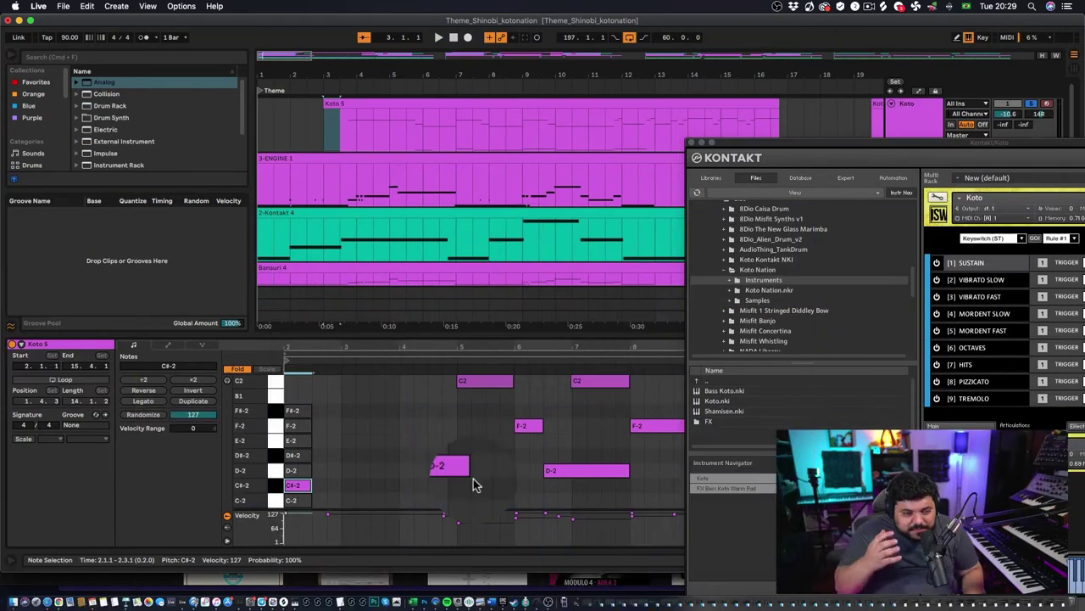
pyautogui.click(692, 142)
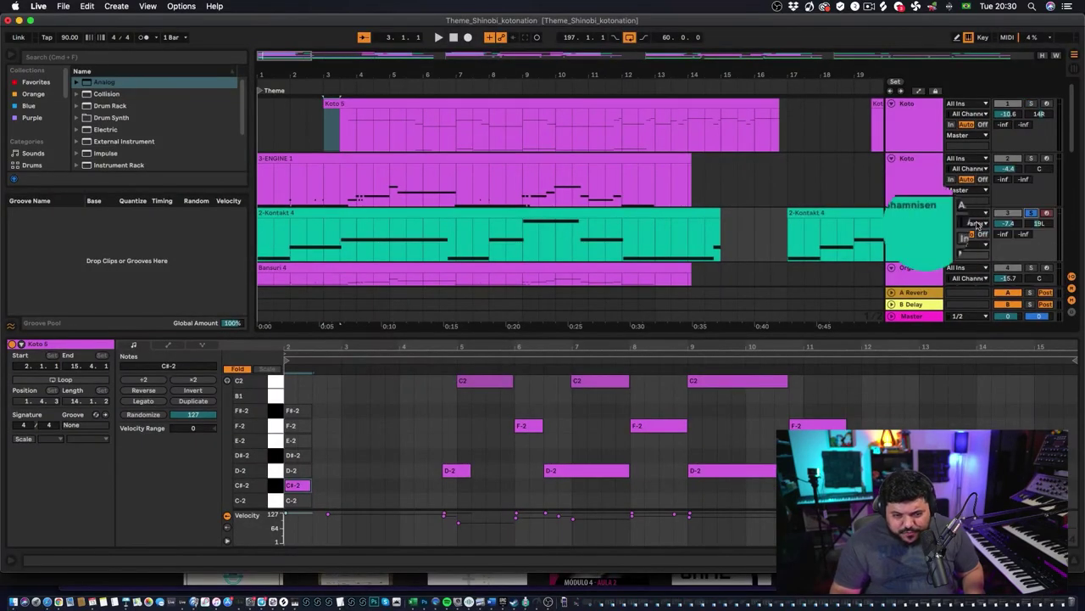
# Step: Open the Kontakt instrument on the second Koto track to review its articulation triggers, and close it
pyautogui.click(916, 227)
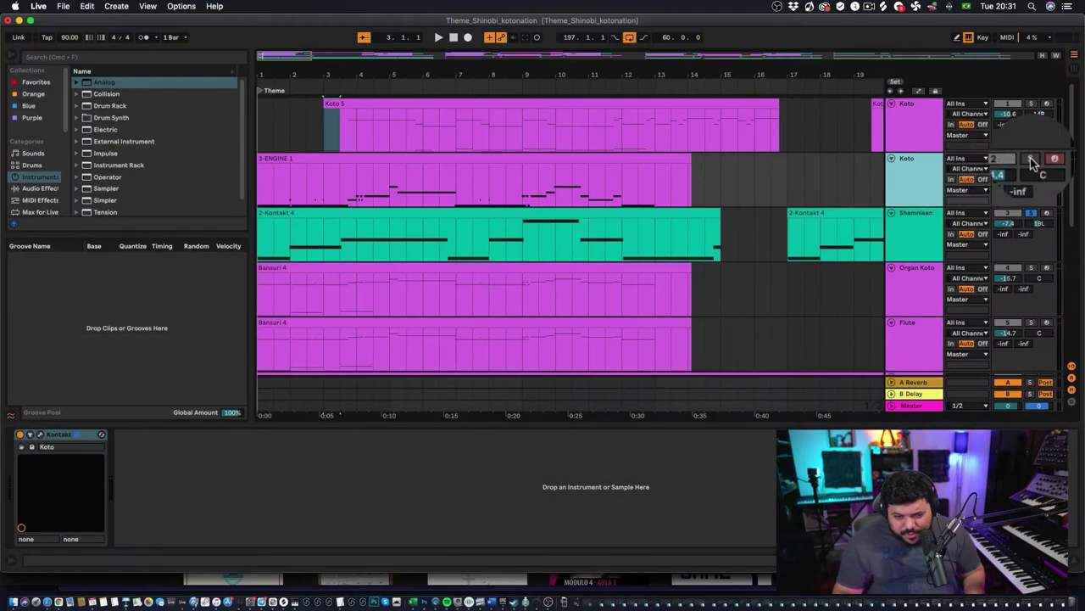
pyautogui.click(912, 172)
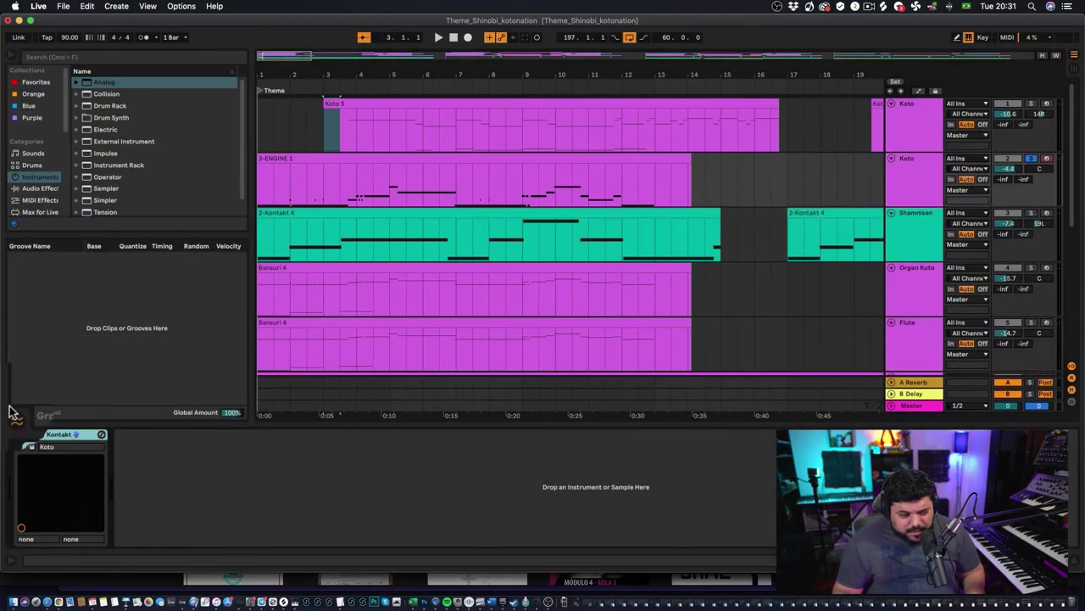
pyautogui.click(43, 435)
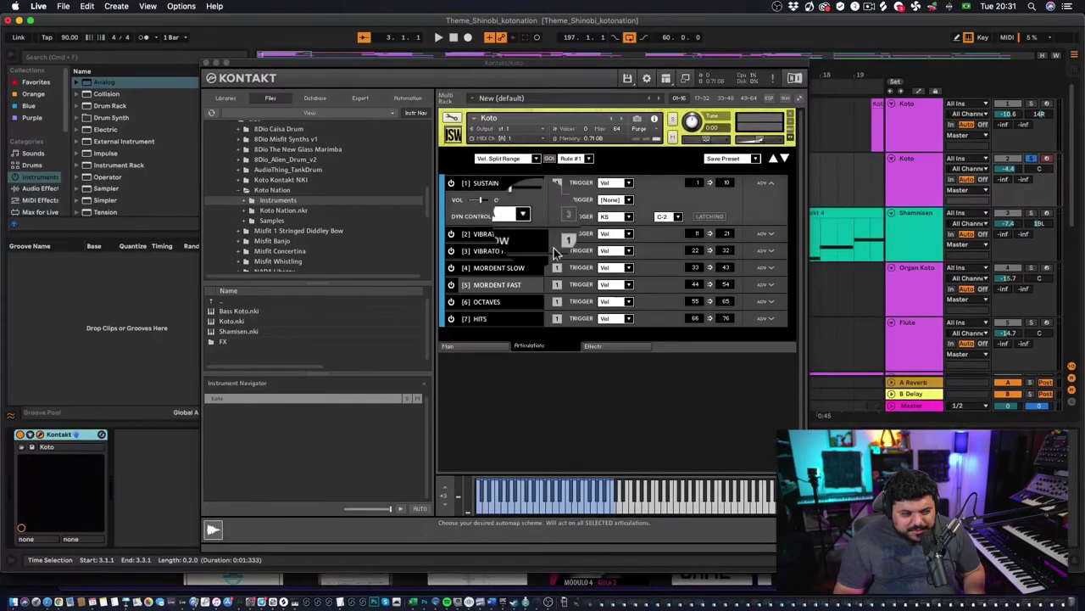
pyautogui.click(207, 63)
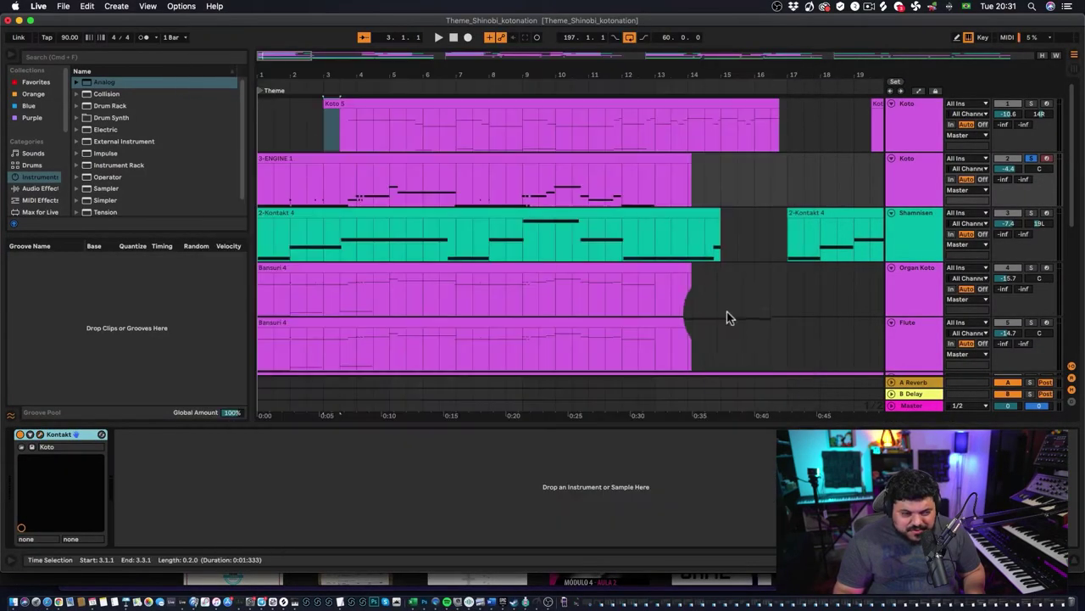
# Step: Open the 3-ENGINE 1 clip on the second Koto track and inspect its note velocities
pyautogui.doubleClick(458, 159)
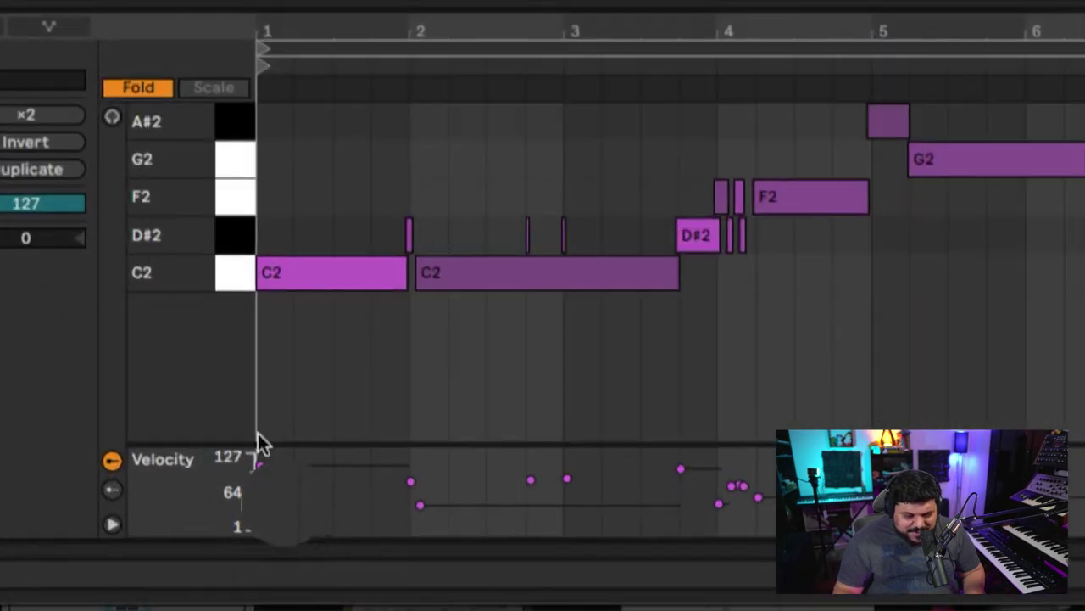
pyautogui.click(432, 504)
pyautogui.click(407, 481)
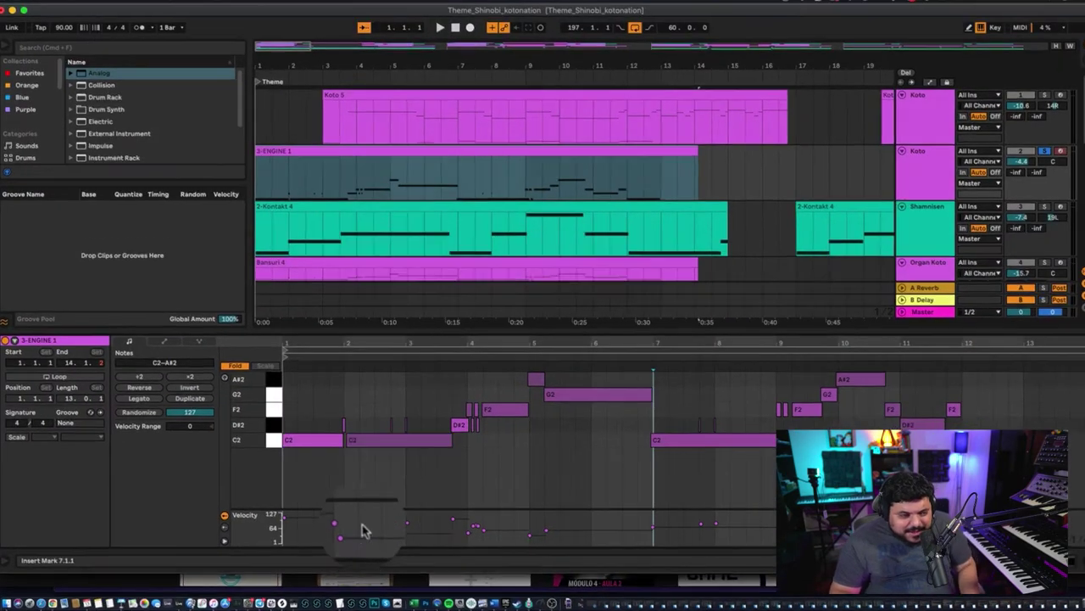
# Step: Solo the third Koto track instead of the second and open its Bass Koto Kontakt instrument
pyautogui.click(1045, 150)
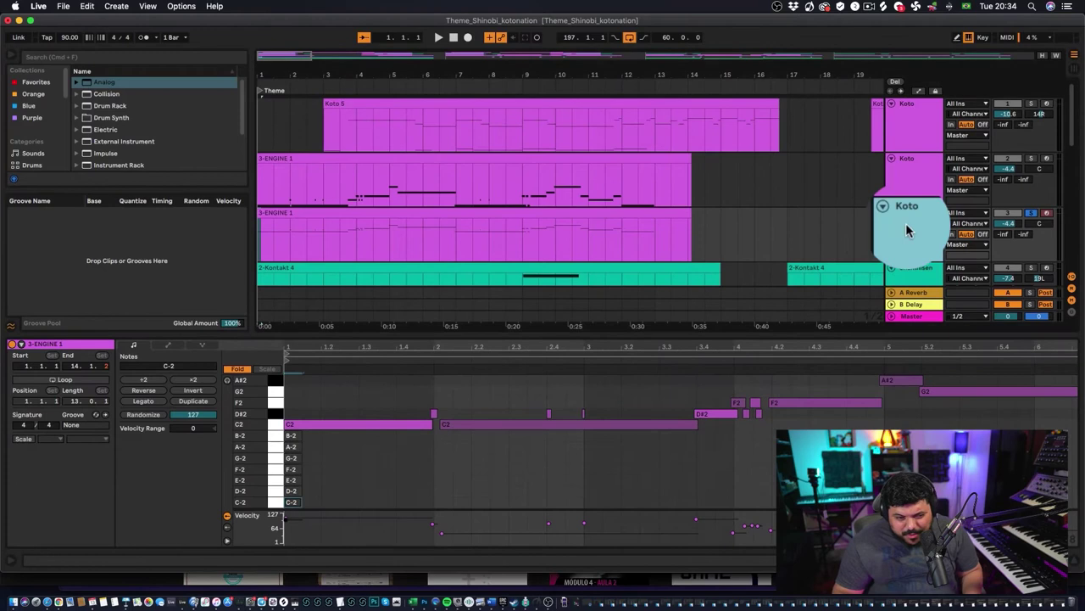
pyautogui.doubleClick(915, 217)
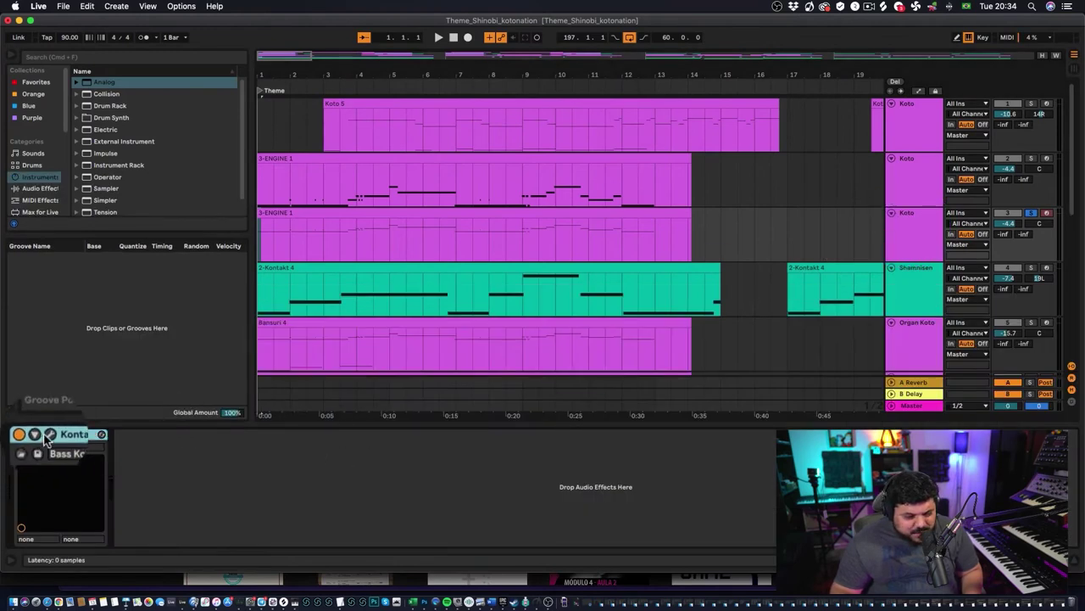
pyautogui.click(40, 434)
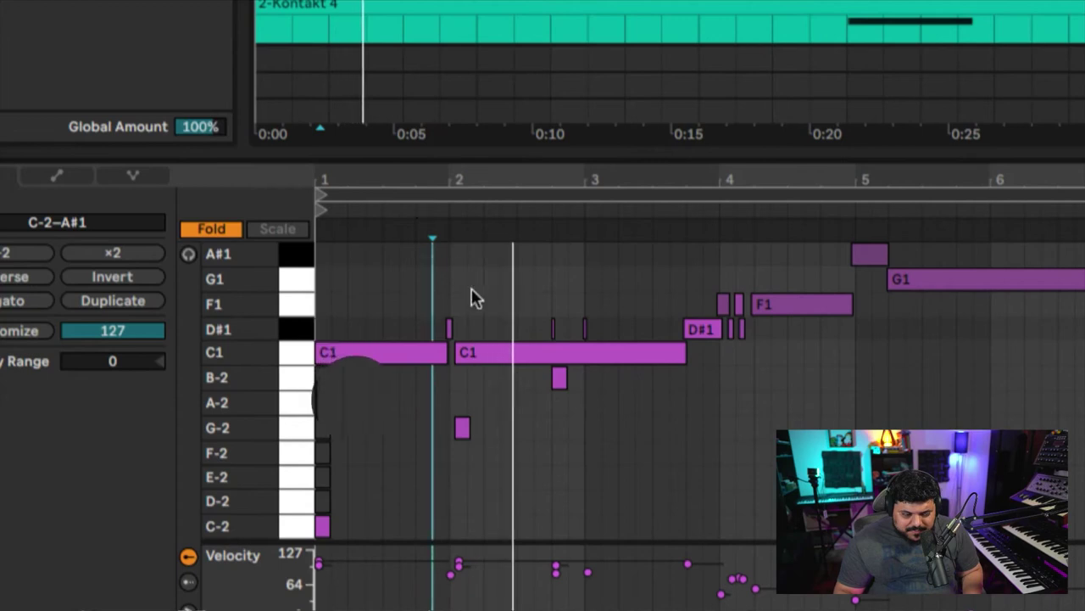
# Step: In the third Koto track's clip, audition keyswitch changes, moving the bar 2 trigger note to D-2 and the one just before bar 3 to E-2
pyautogui.click(462, 429)
pyautogui.press('space')
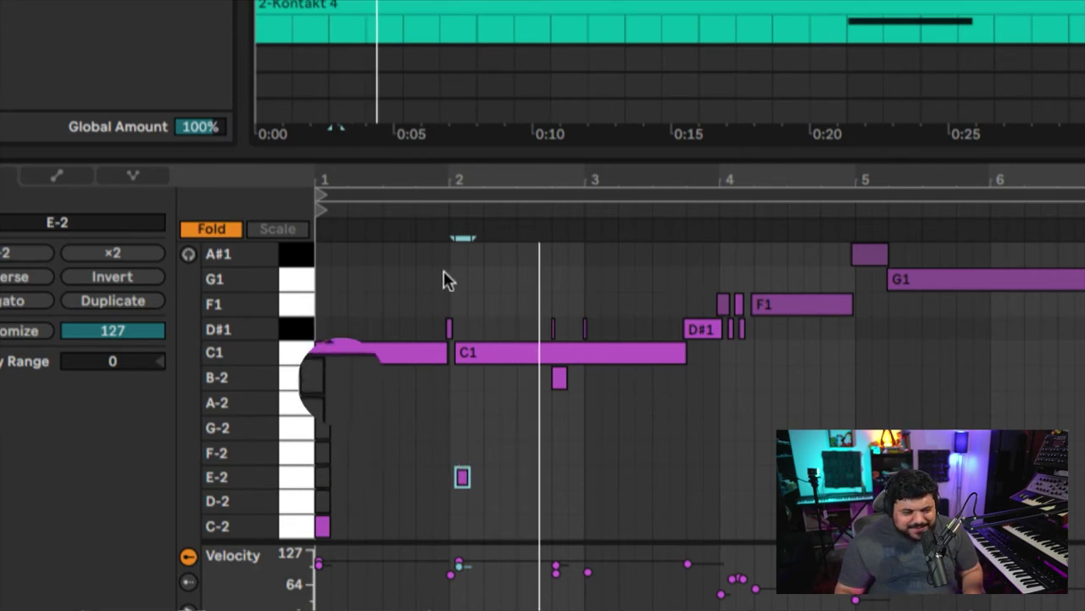
pyautogui.click(432, 209)
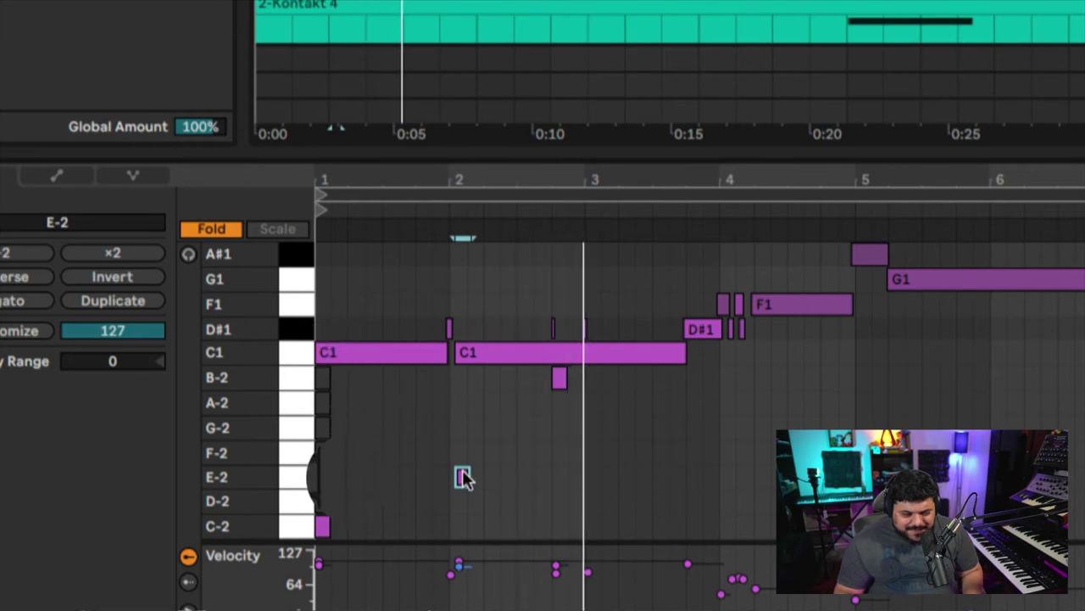
pyautogui.click(413, 211)
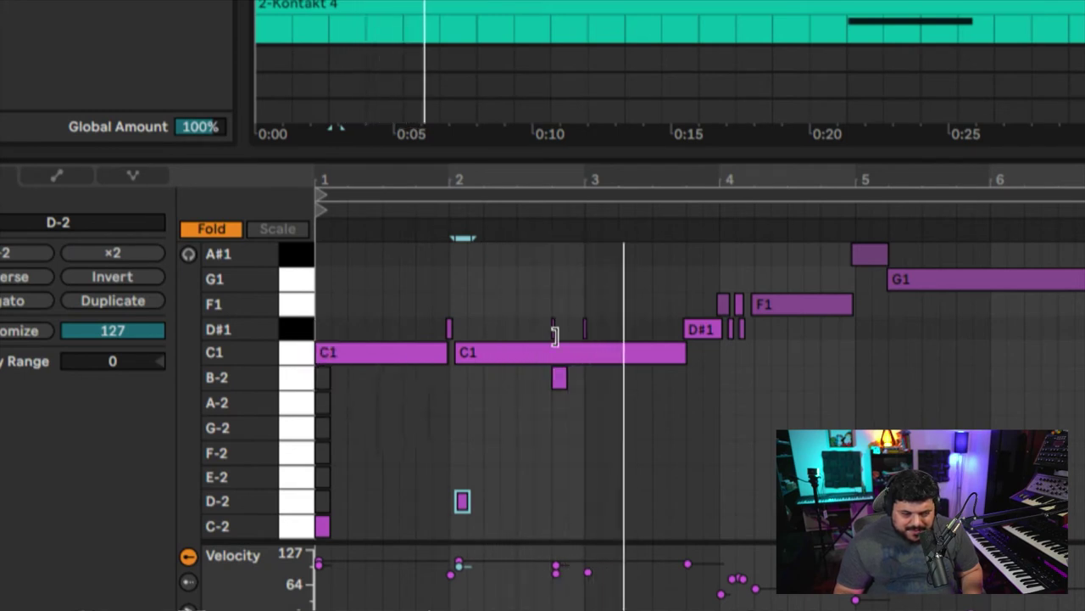
pyautogui.click(560, 379)
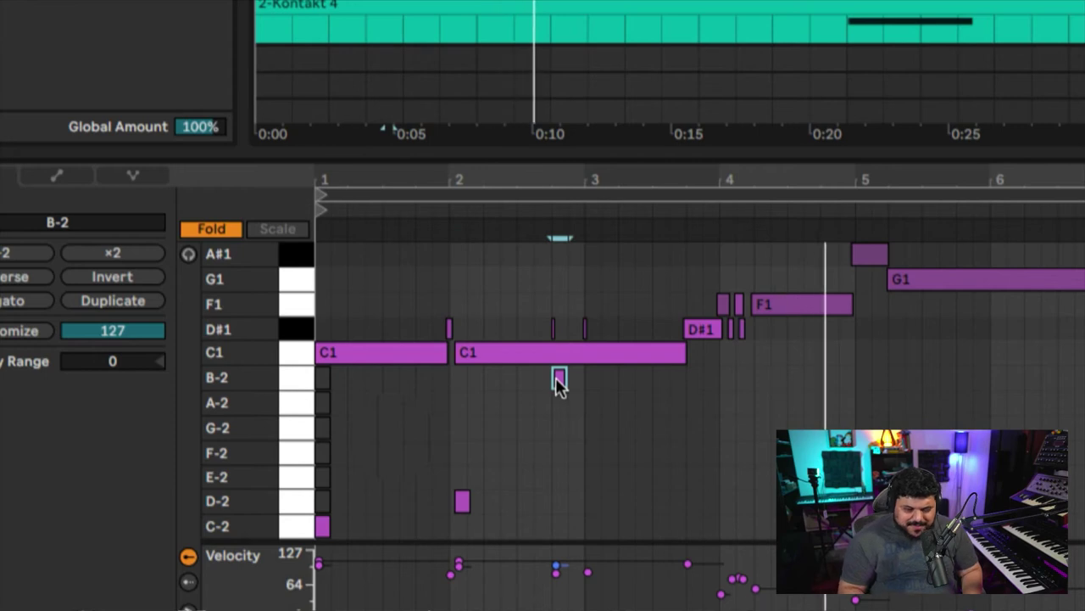
pyautogui.doubleClick(559, 380)
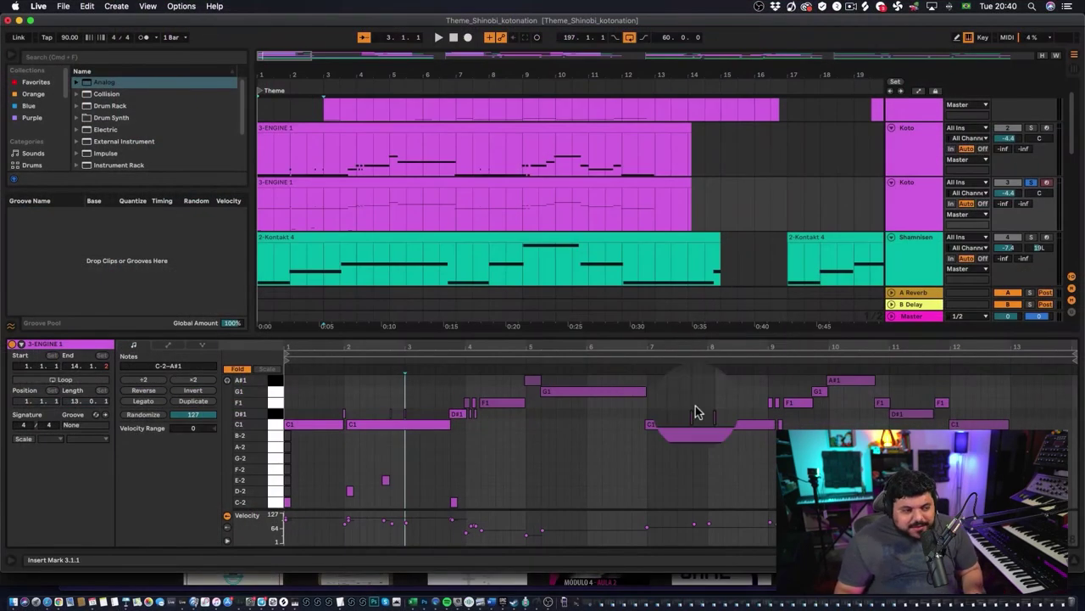
# Step: Audition the Shamisen track in solo from the start, review its Kontakt articulation triggers and close the instrument window
pyautogui.scroll(-2, 908, 238)
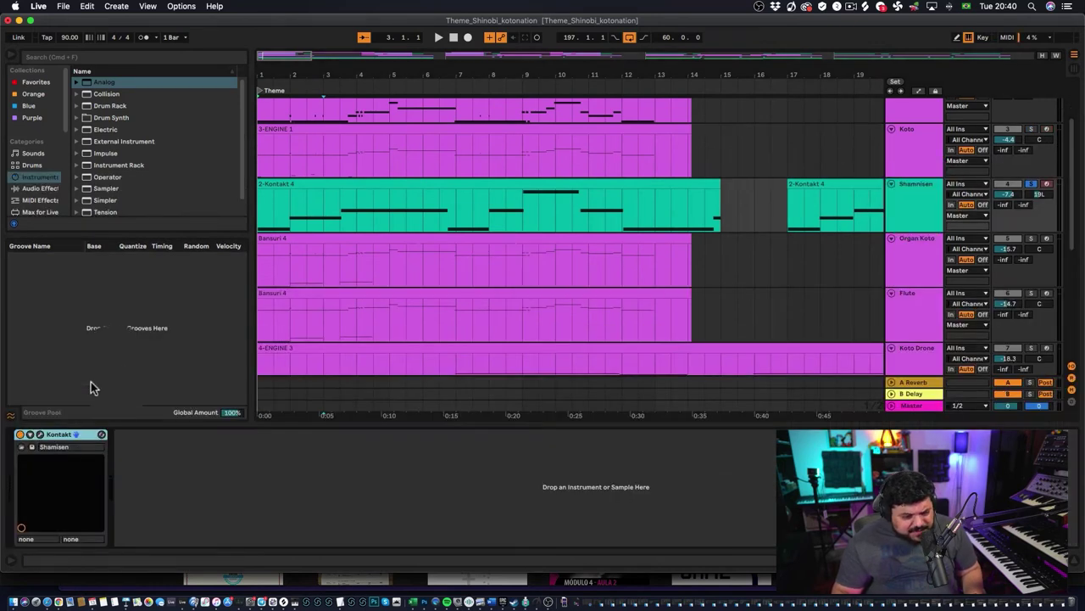
pyautogui.press('space')
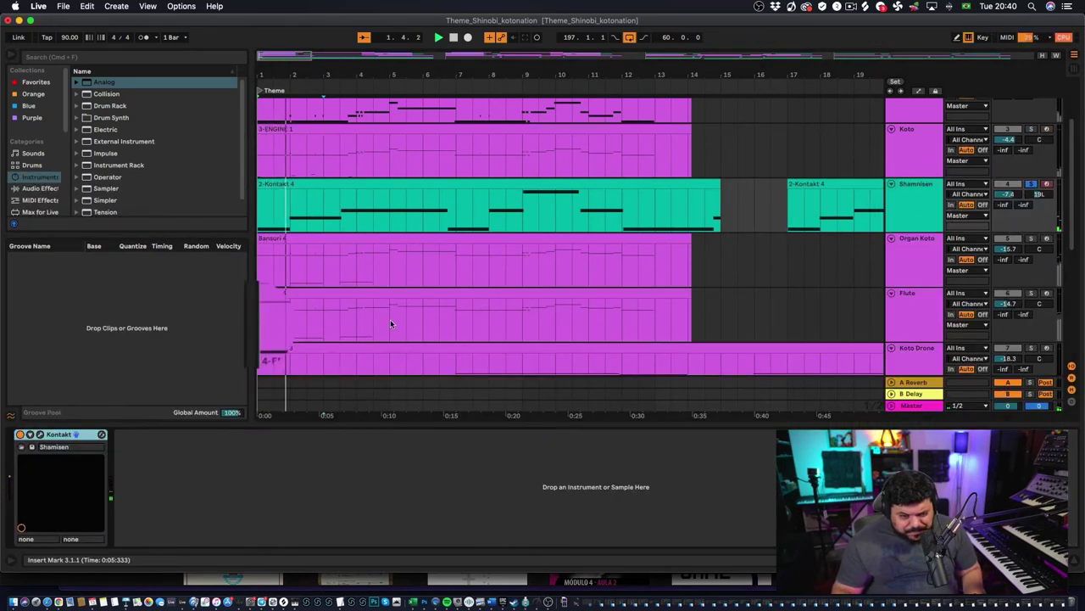
pyautogui.click(49, 435)
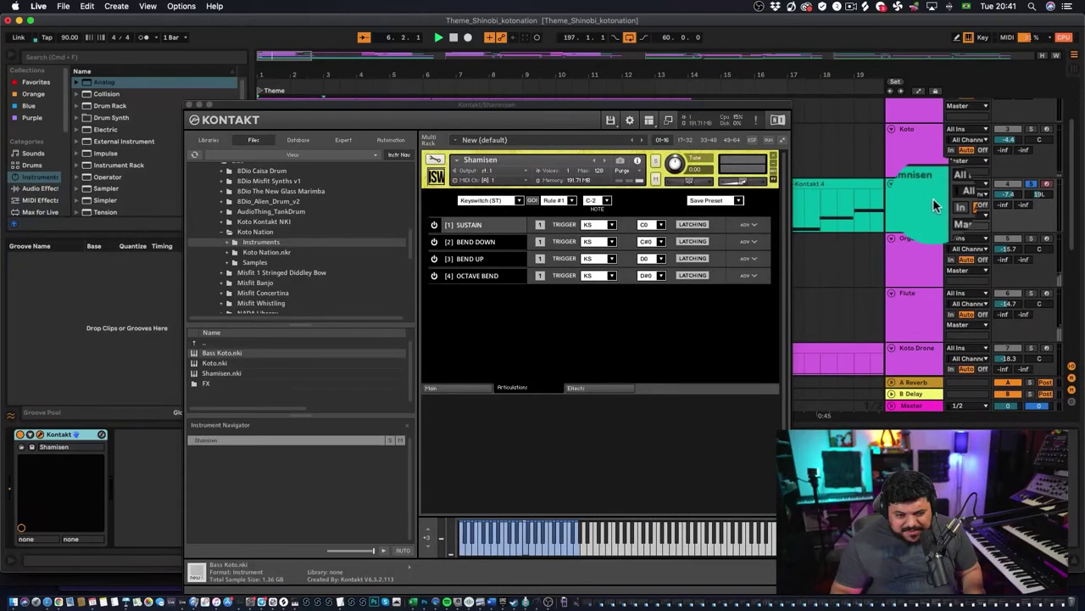
pyautogui.click(190, 106)
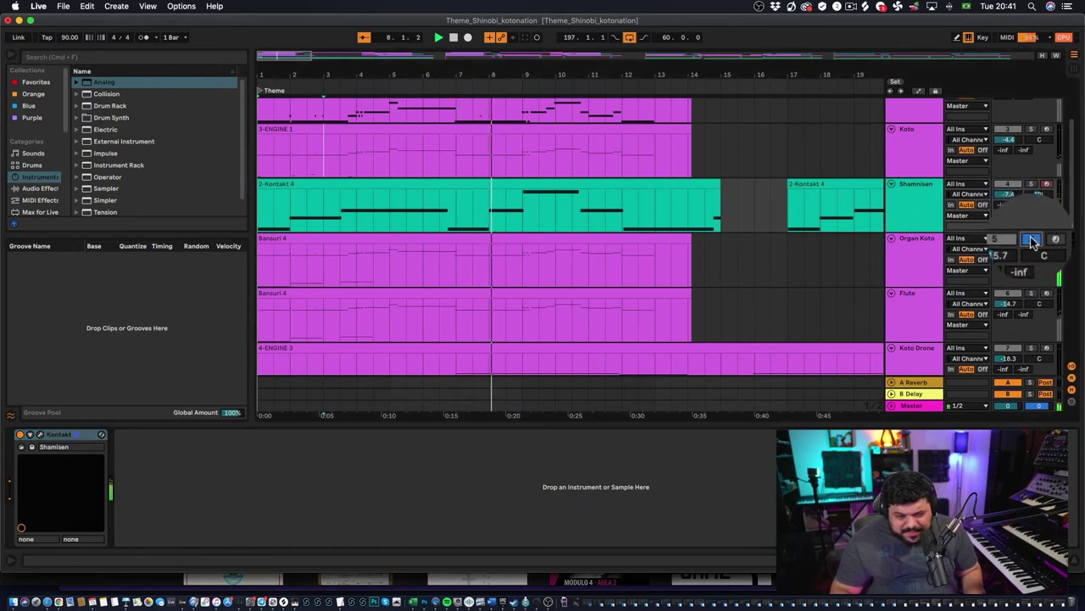
# Step: Audition the Organ Koto track in solo, review the layered instruments in its Kontakt multi rack and close that window
pyautogui.click(931, 258)
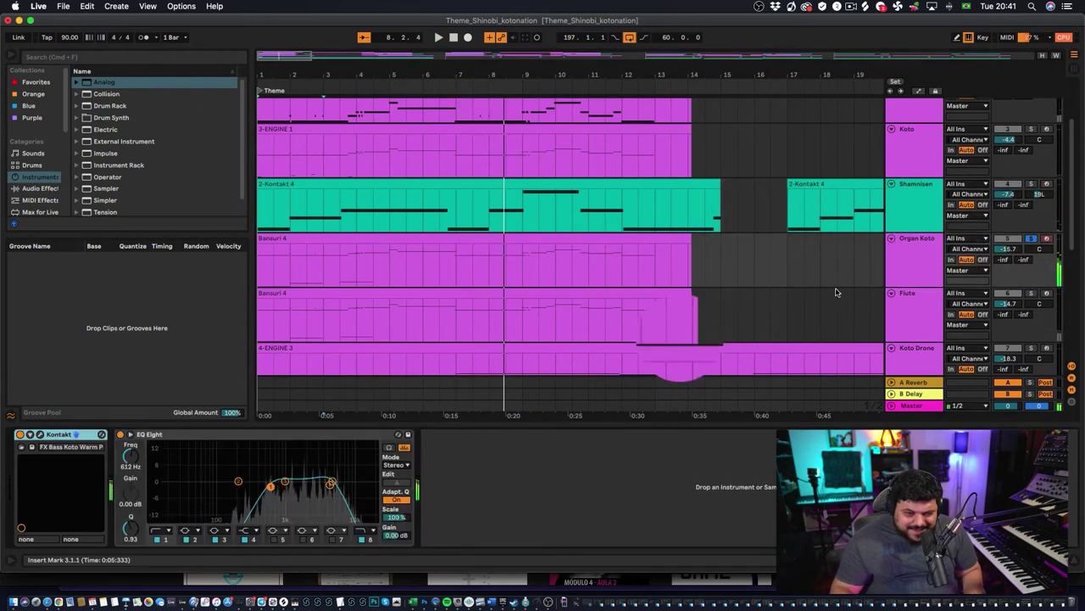
pyautogui.click(44, 434)
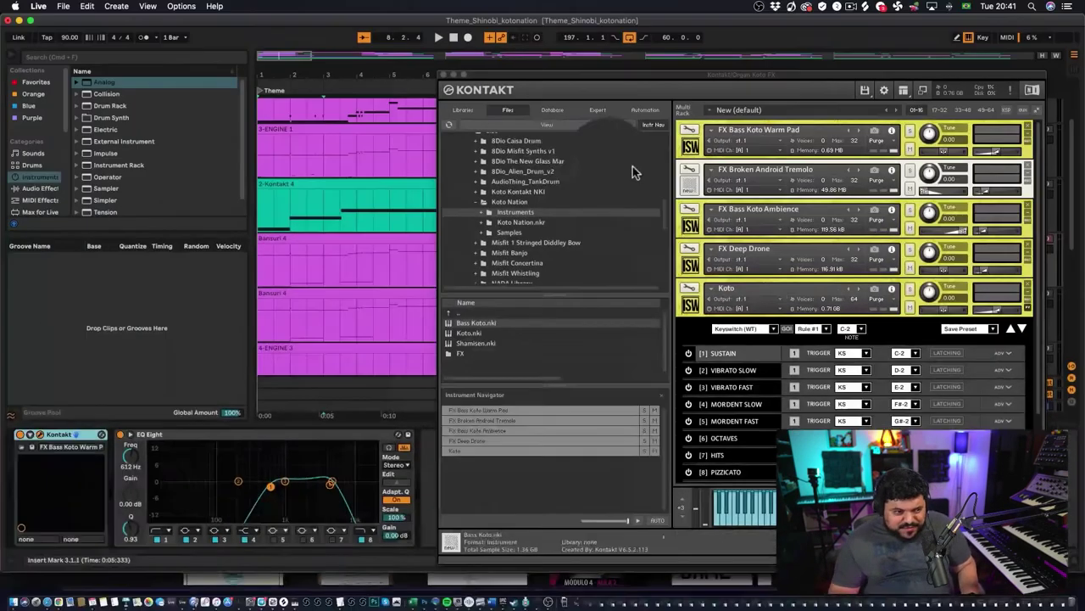
pyautogui.click(443, 76)
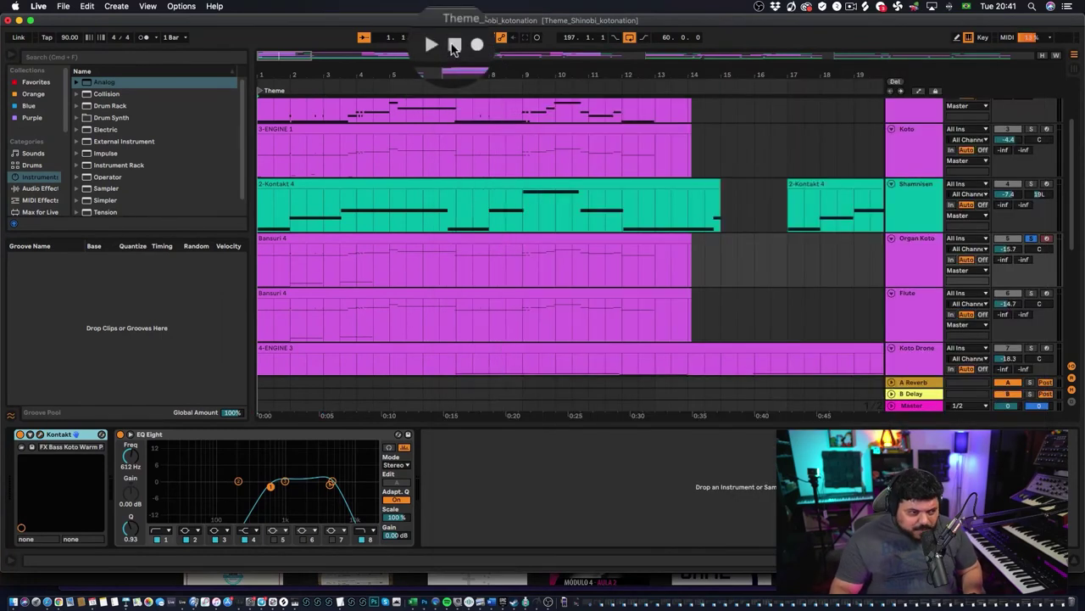
# Step: Audition the Koto Drone track in solo, review the FX patches loaded in its Kontakt instrument and close that window
pyautogui.click(440, 48)
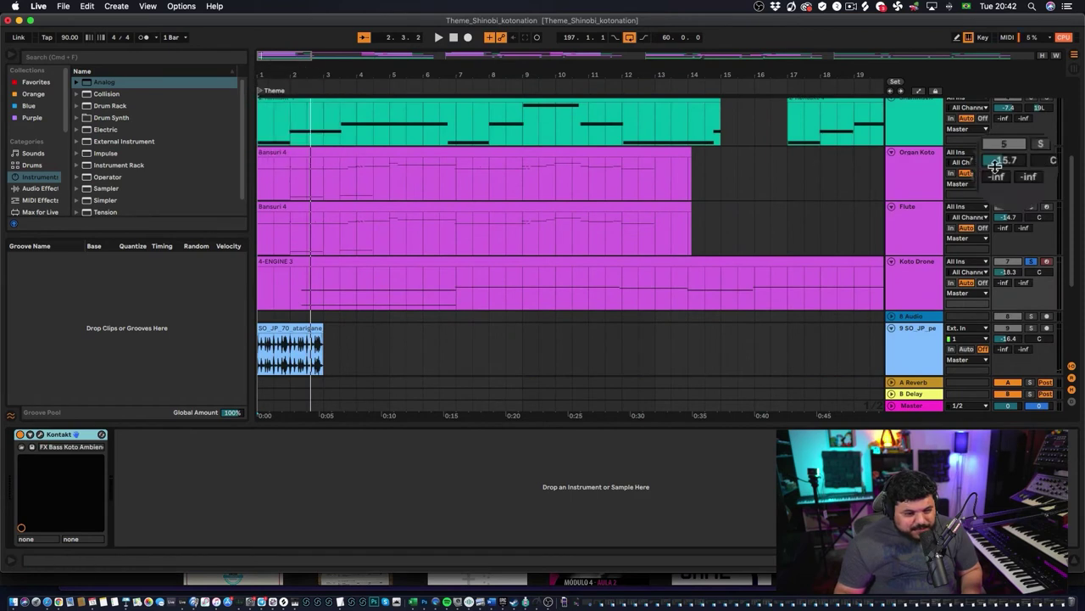
pyautogui.click(45, 433)
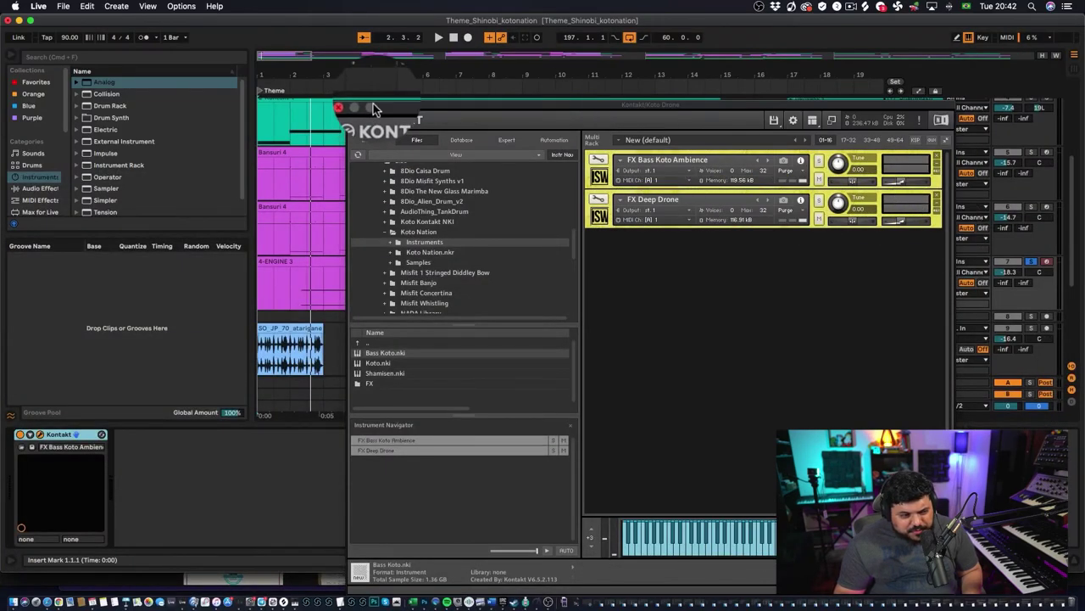
pyautogui.click(353, 106)
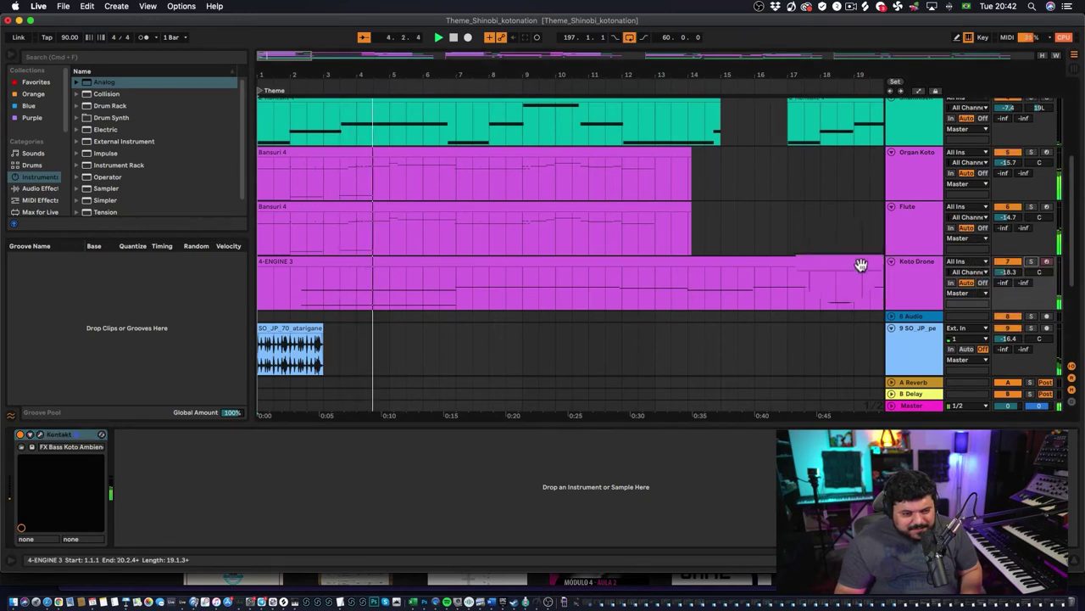
# Step: Play all tracks together, audition the Shamisen track in solo, and select the 3-ENGINE 1 clip on the third Koto track
pyautogui.scroll(5, 840, 259)
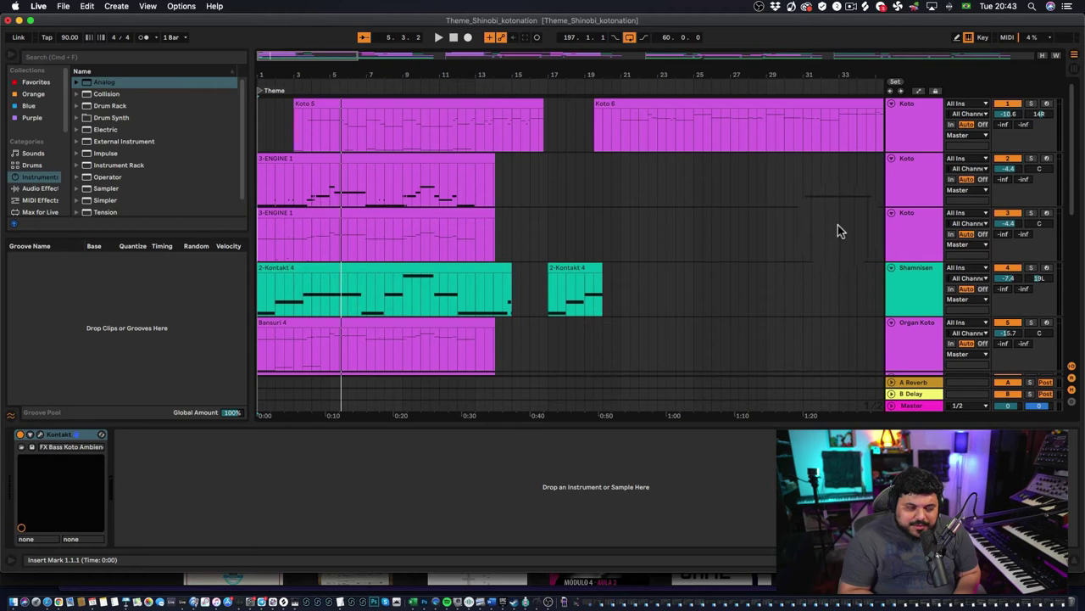
pyautogui.click(919, 294)
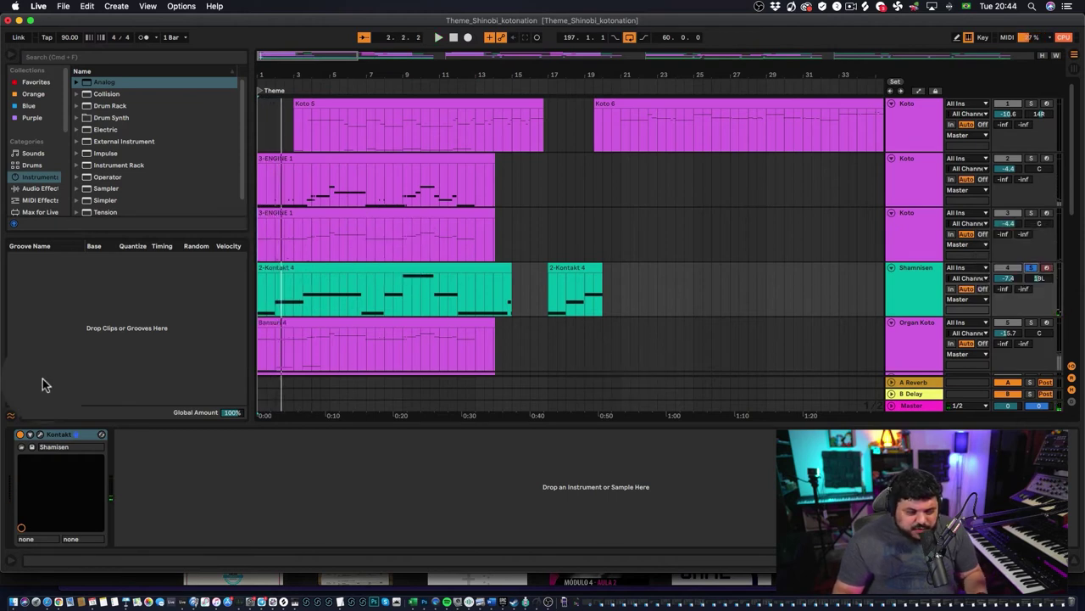
pyautogui.click(338, 213)
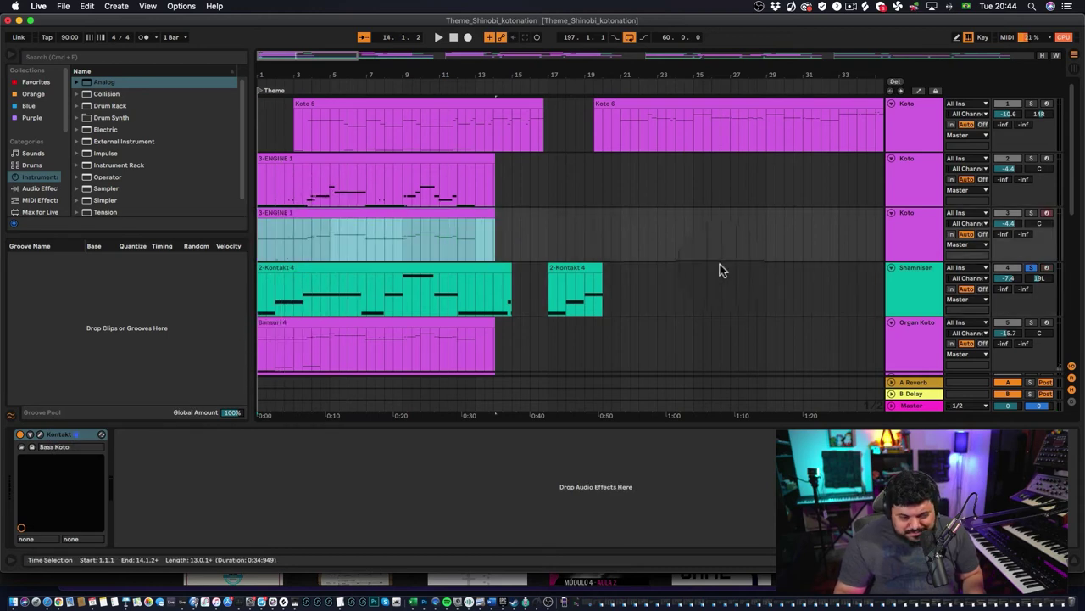
# Step: Select the first Koto track and solo it for playback from the start of the theme
pyautogui.rightClick(823, 199)
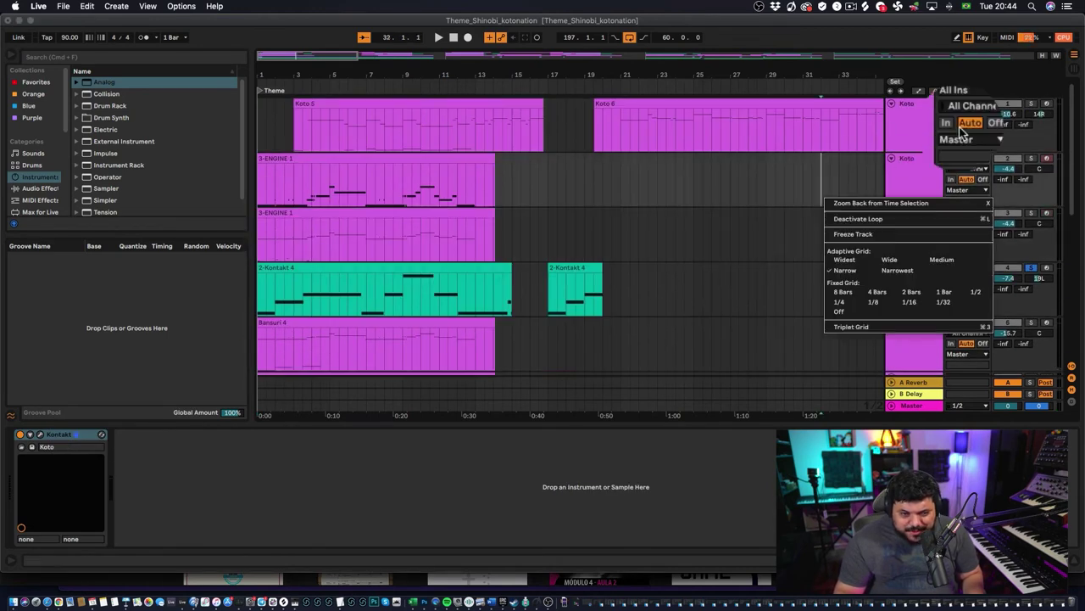
pyautogui.click(907, 126)
pyautogui.click(904, 121)
pyautogui.click(1028, 104)
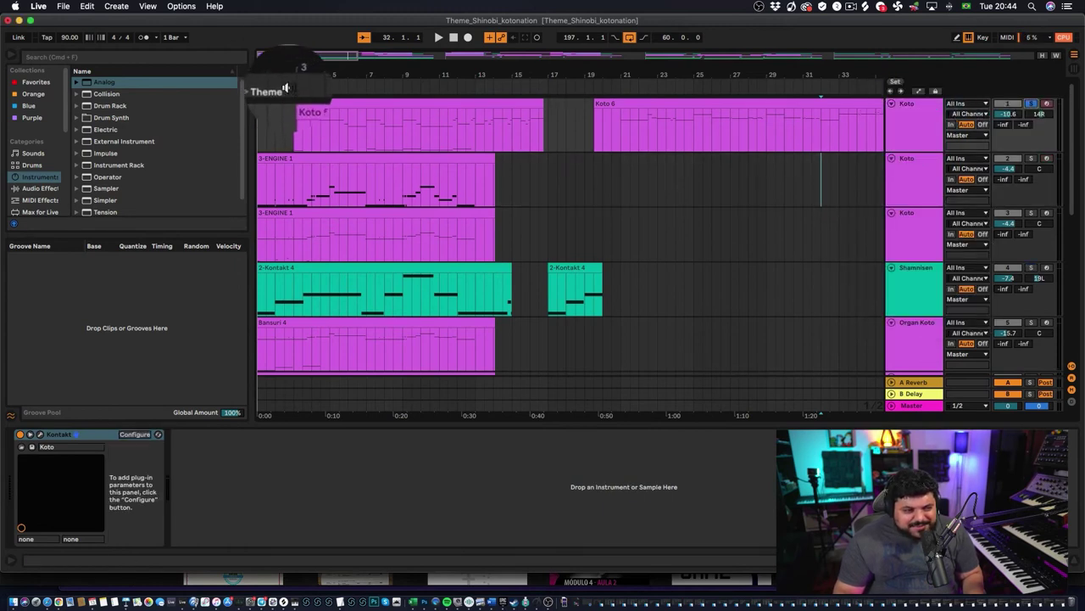
# Step: Open the first Koto track's Kontakt instrument, review its articulations and effects page, and close the window
pyautogui.click(46, 436)
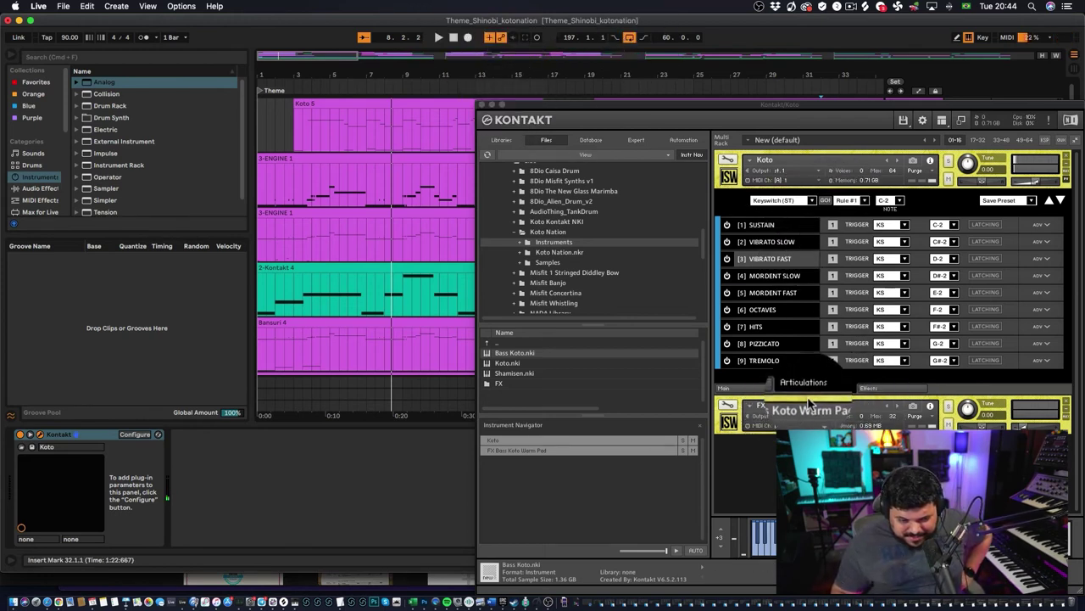
pyautogui.click(867, 388)
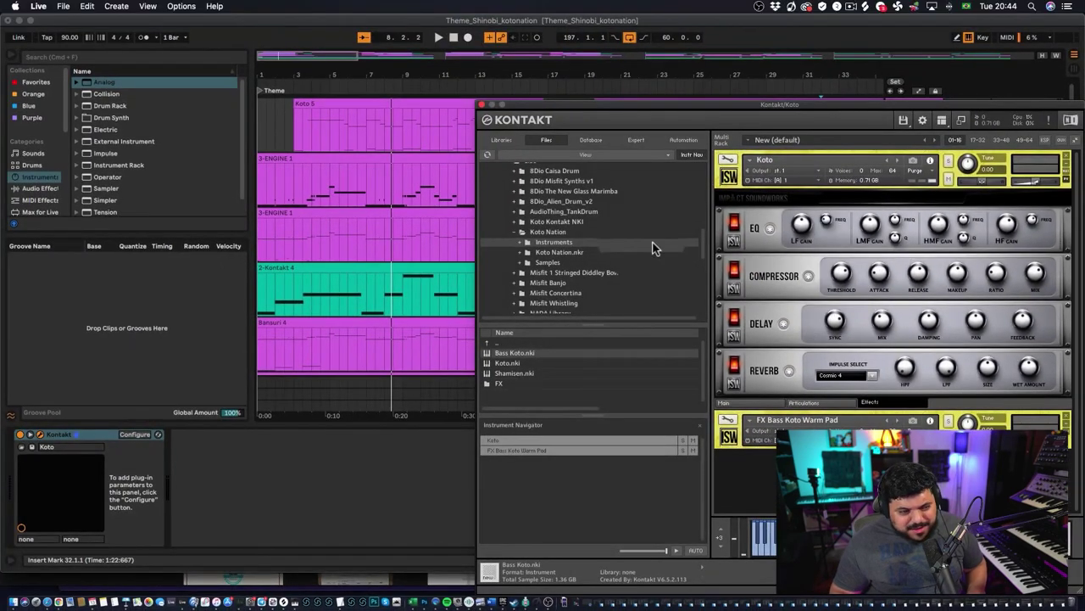
pyautogui.click(480, 106)
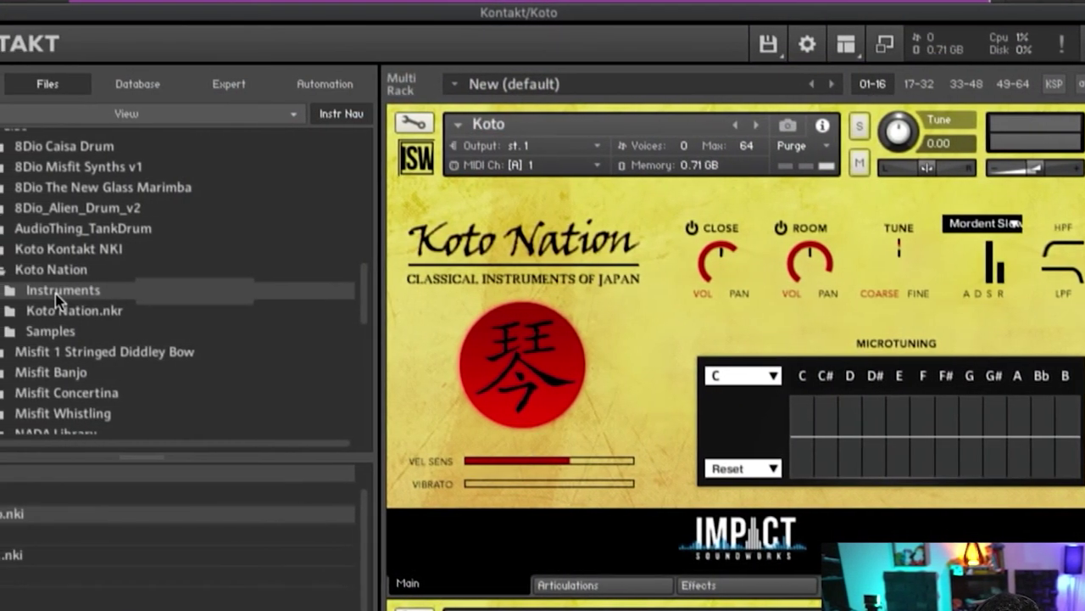
# Step: Expand the Instruments folder of Koto Nation in the Kontakt file browser to view its patches
pyautogui.click(9, 291)
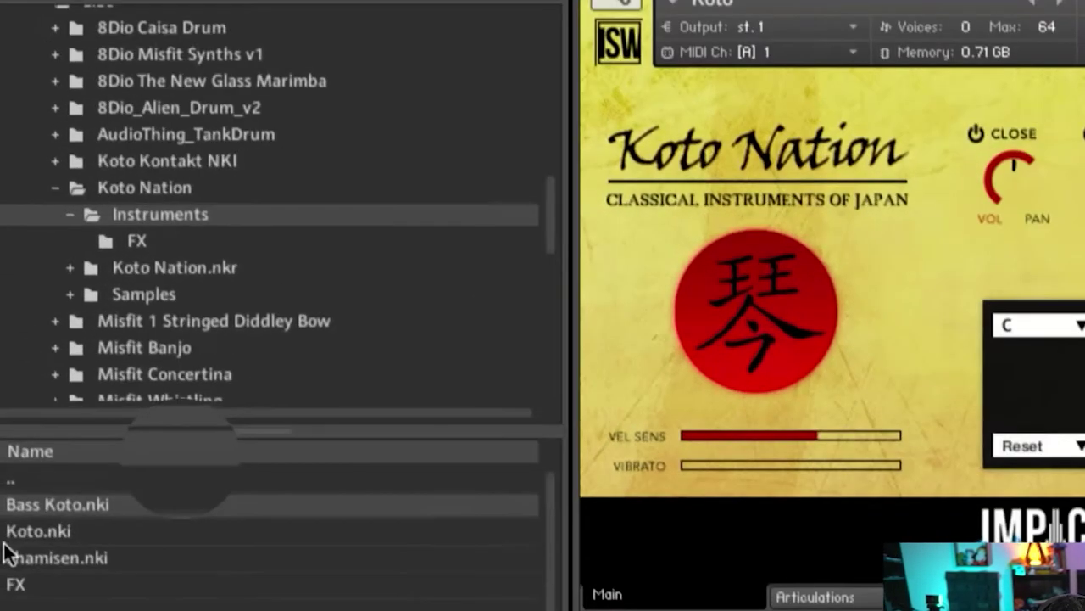